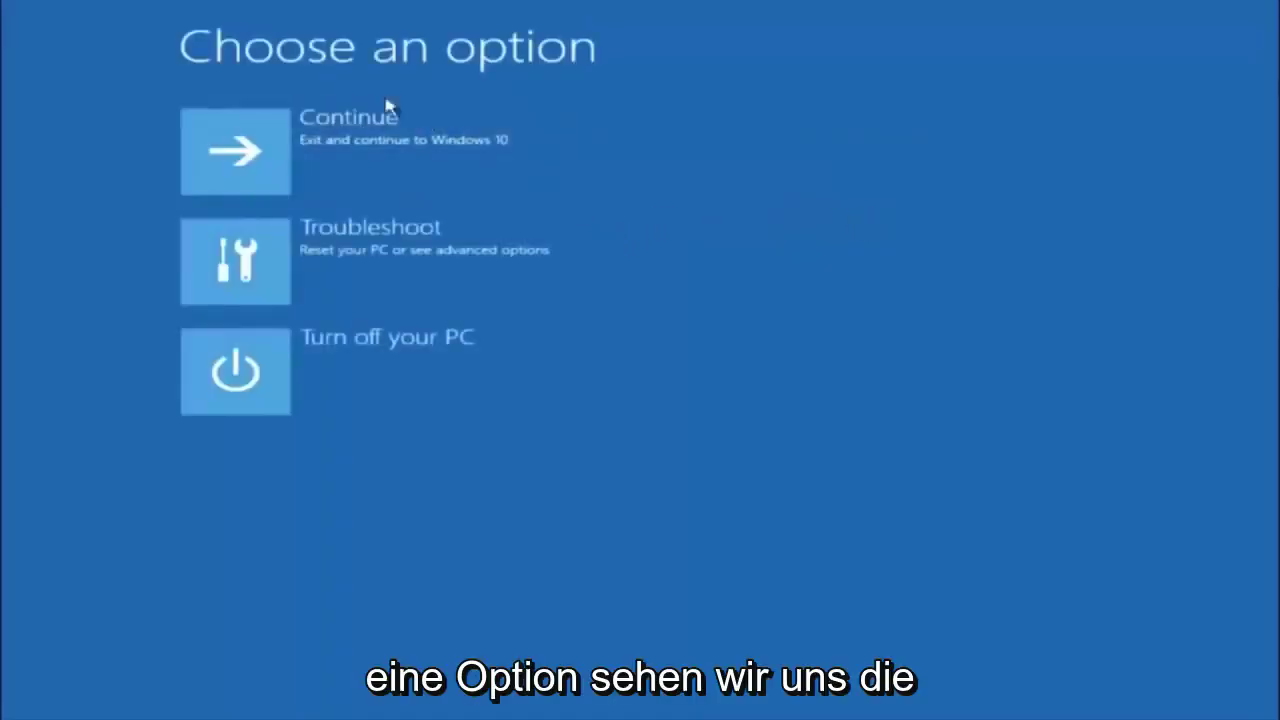
- Go from Choose an option through Troubleshoot to the Advanced options screen
click(269, 263)
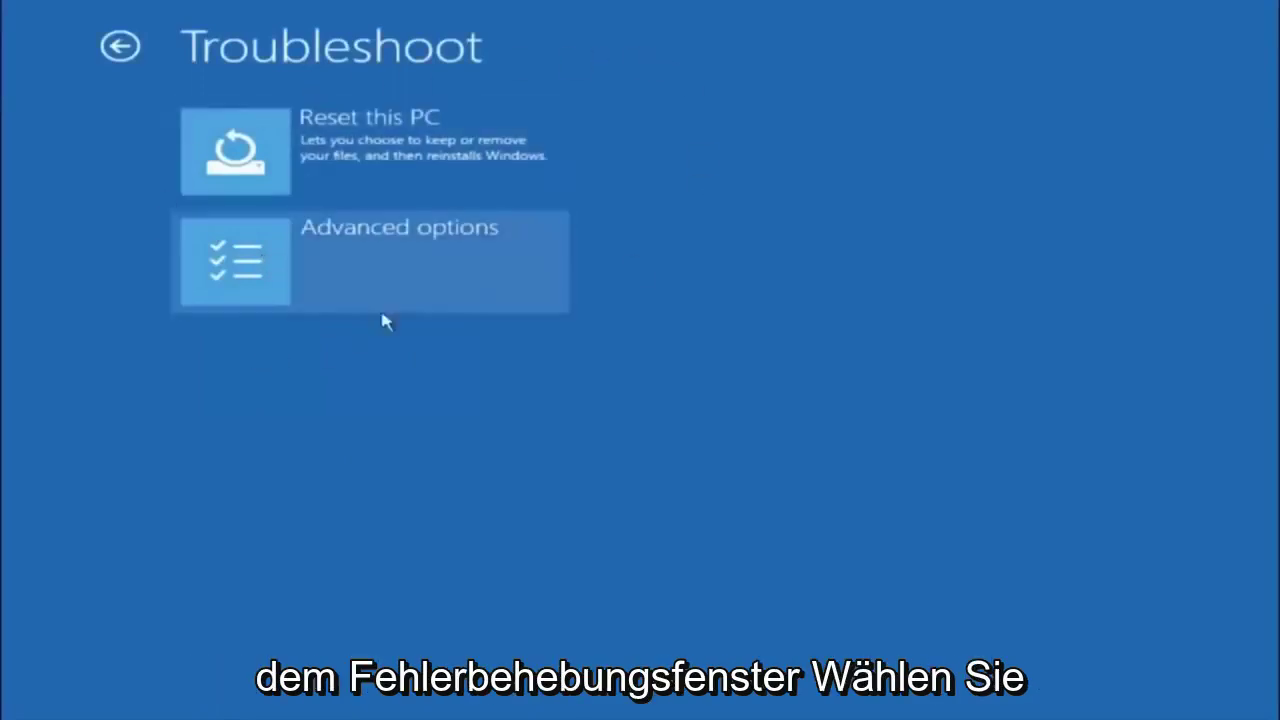
click(275, 267)
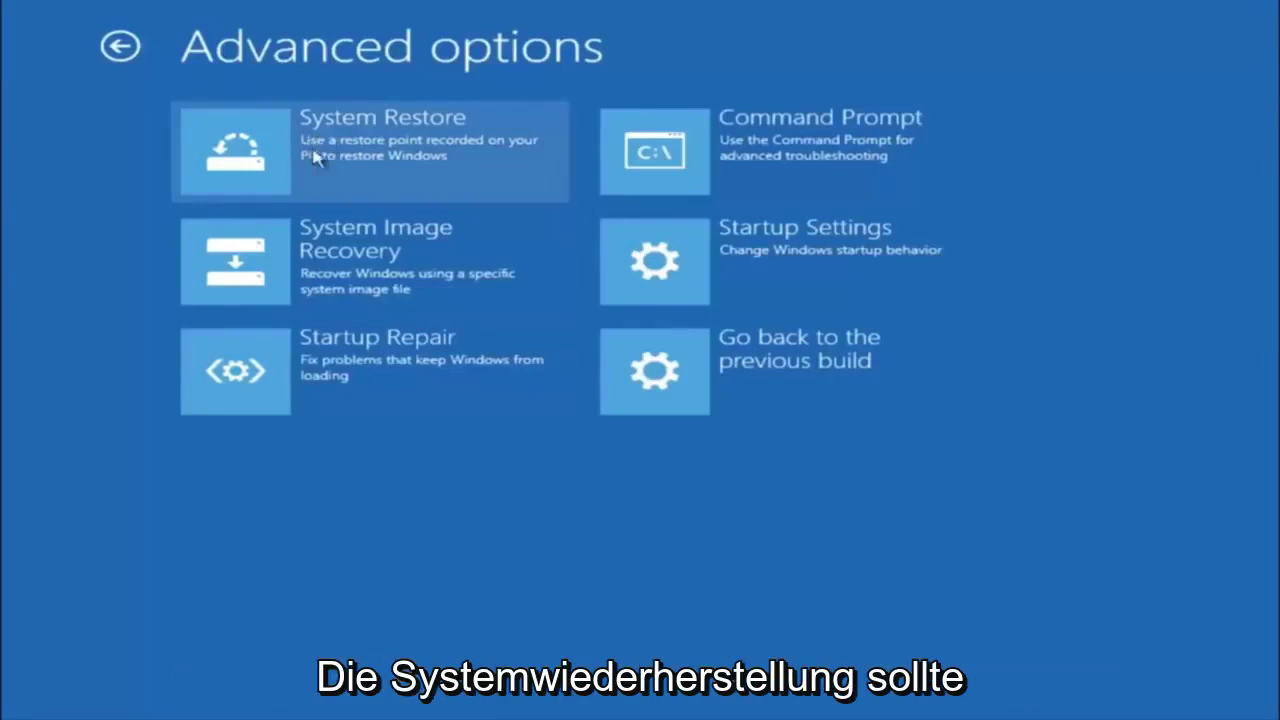
- Launch System Restore and select the 10/5/2016 manual restore point named 'before update'
click(314, 157)
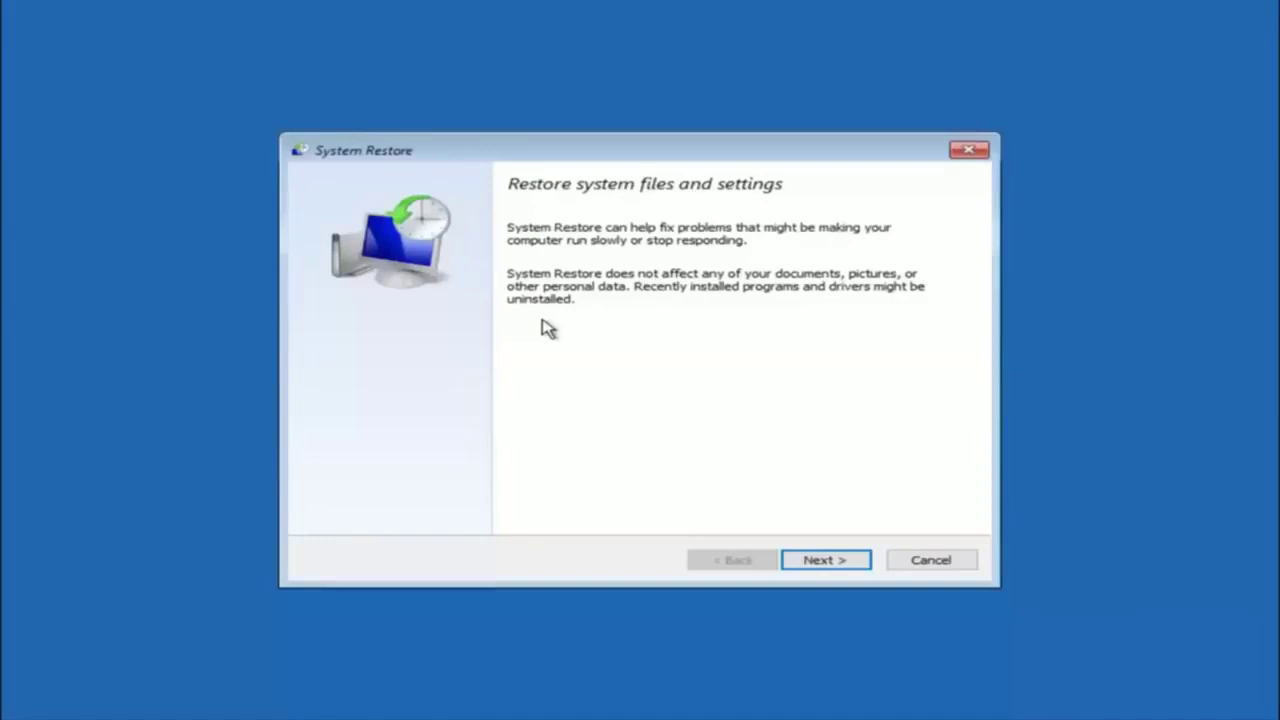
click(801, 566)
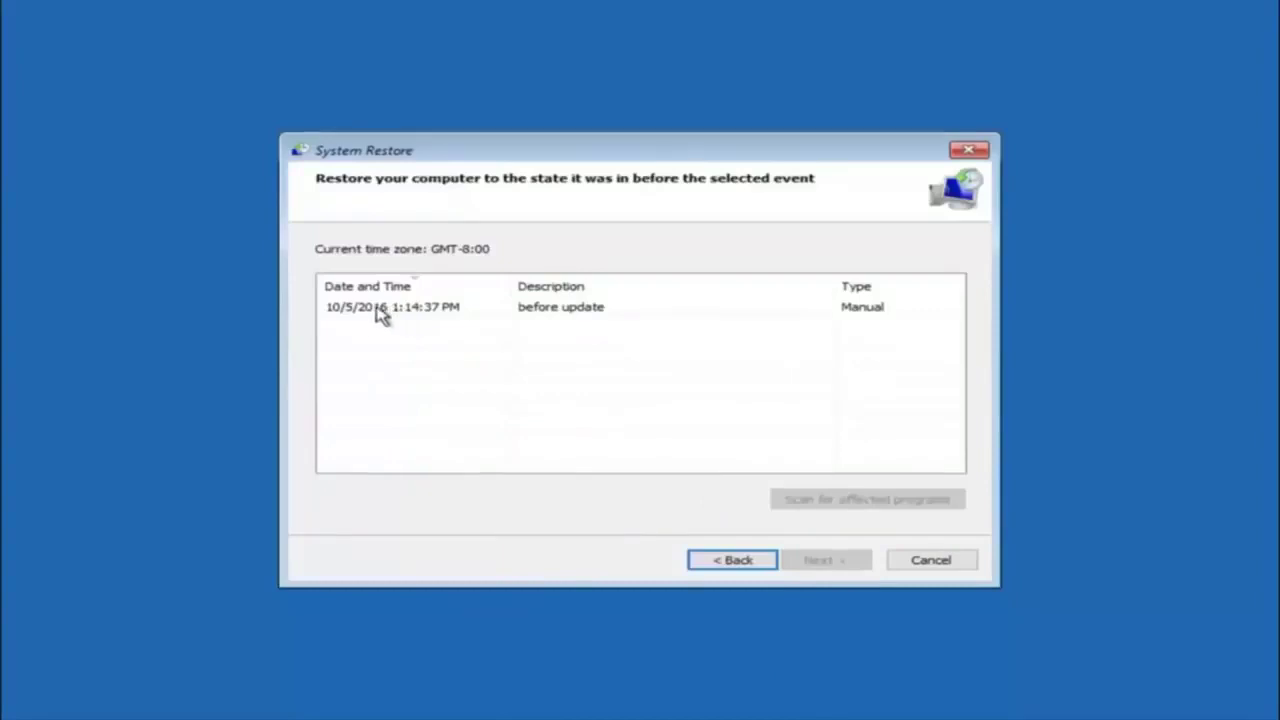
click(381, 314)
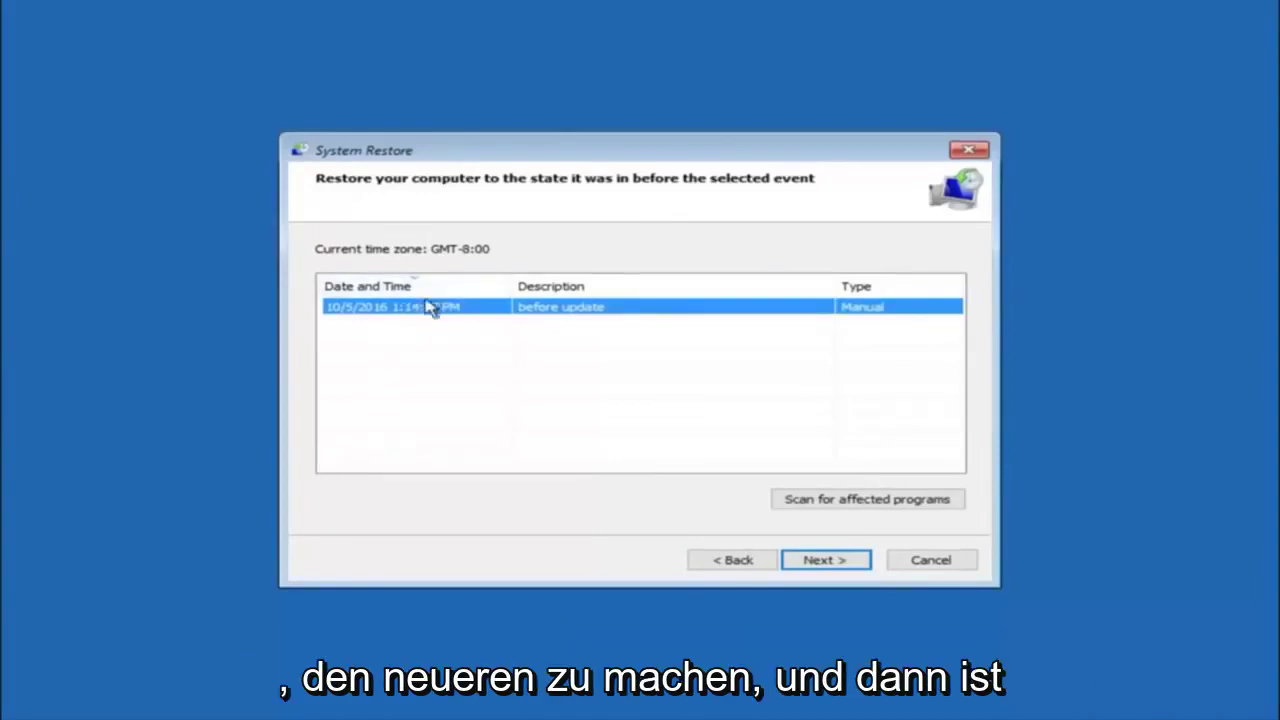
- Confirm and finish the wizard, accepting the warning, to roll back to 10/5/2016 1:14:37 PM
click(830, 563)
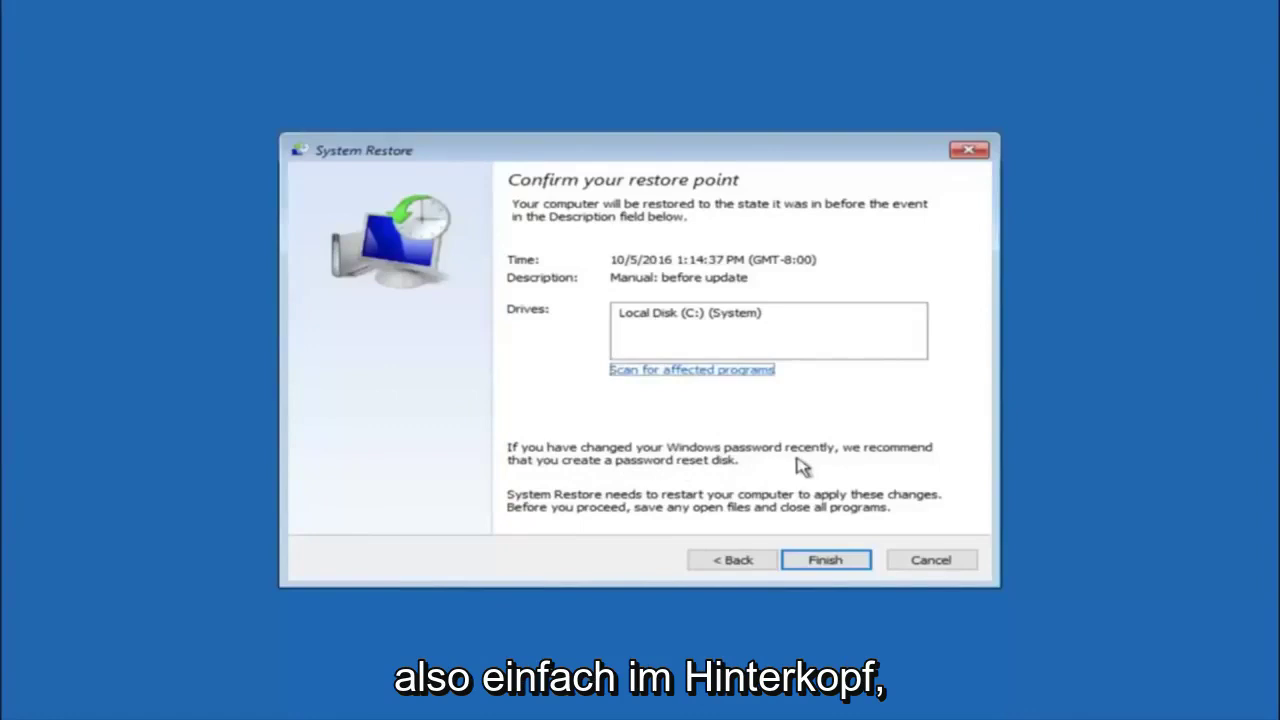
click(830, 567)
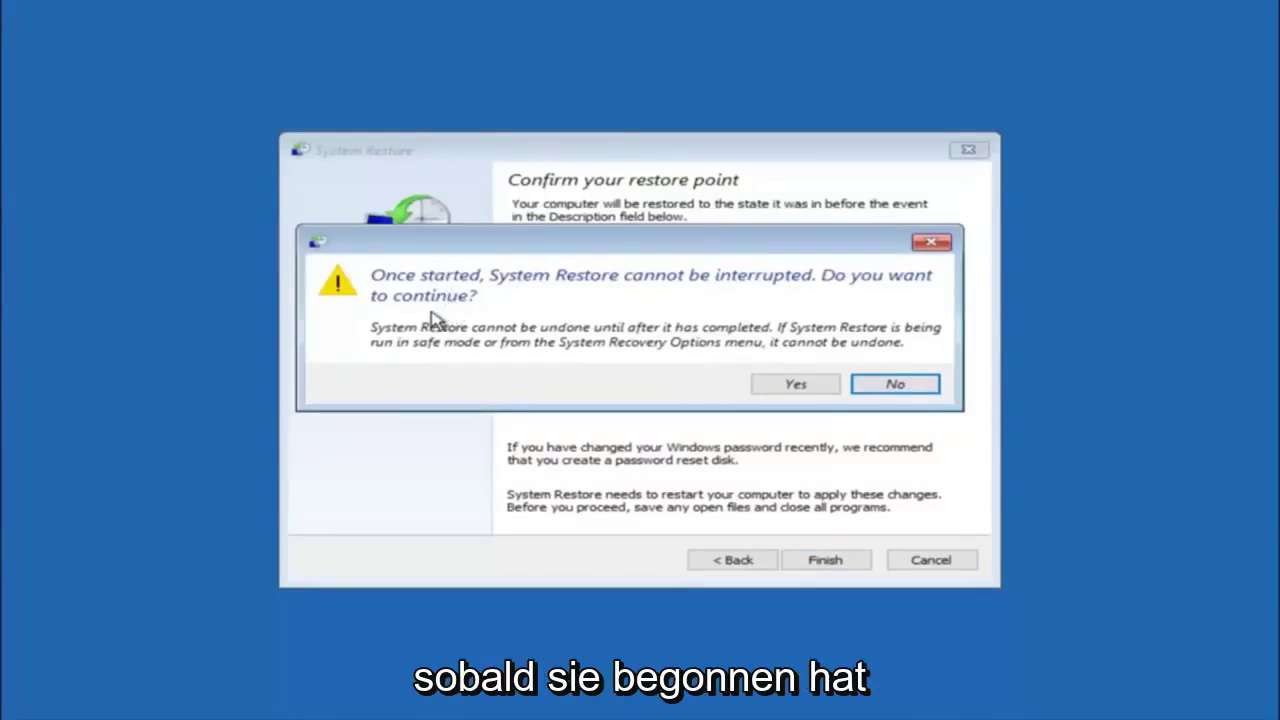
click(788, 392)
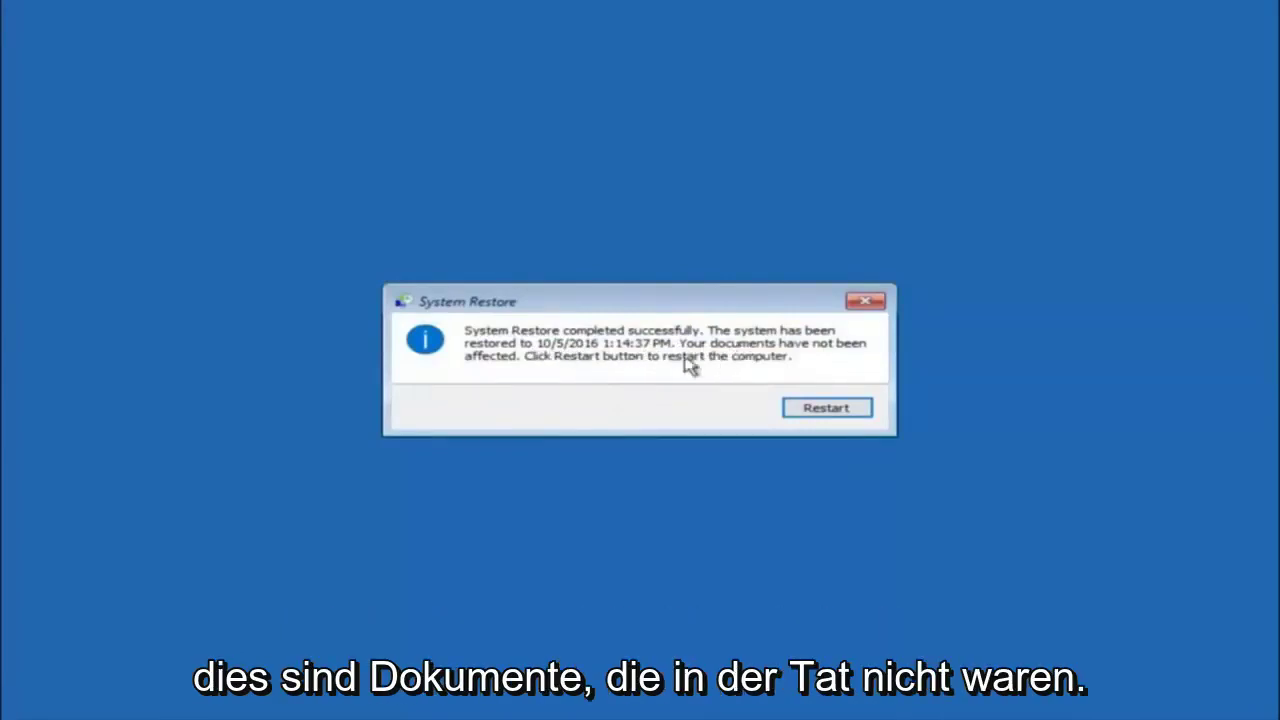
- Restart the computer from the System Restore completion dialog
click(814, 410)
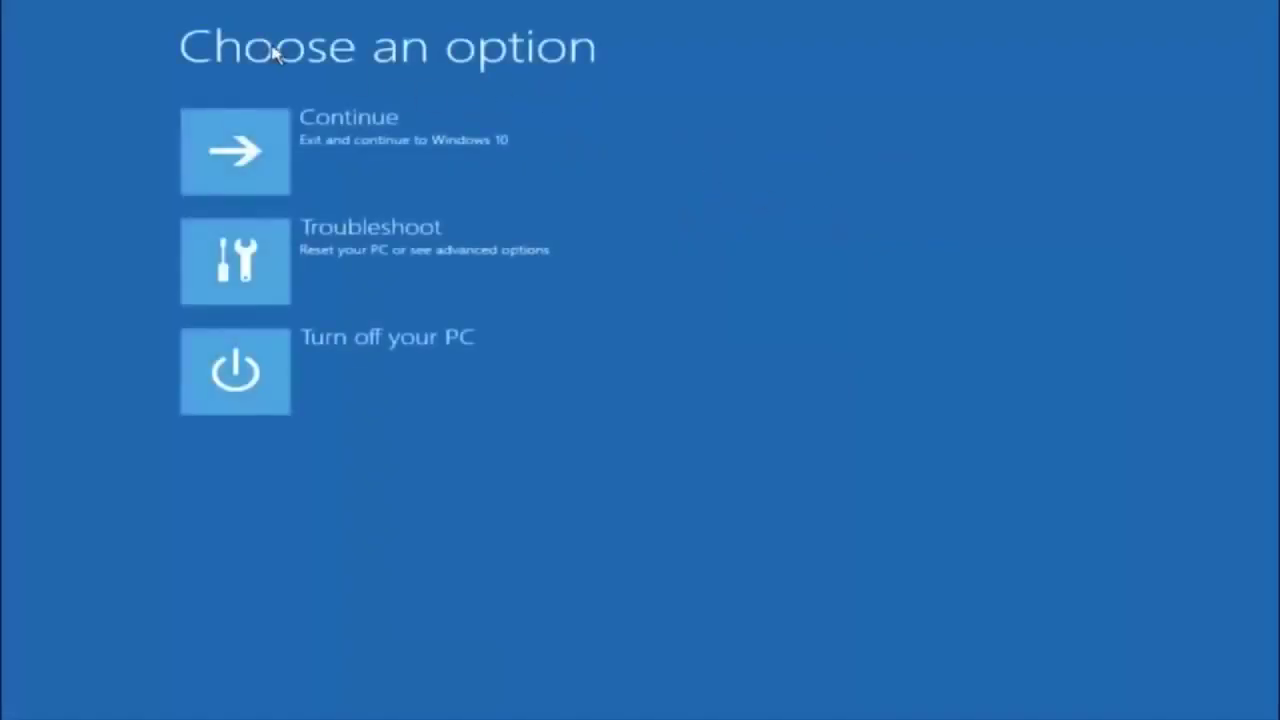
- Launch Startup Repair from Troubleshoot > Advanced options to start the disk error check
click(305, 269)
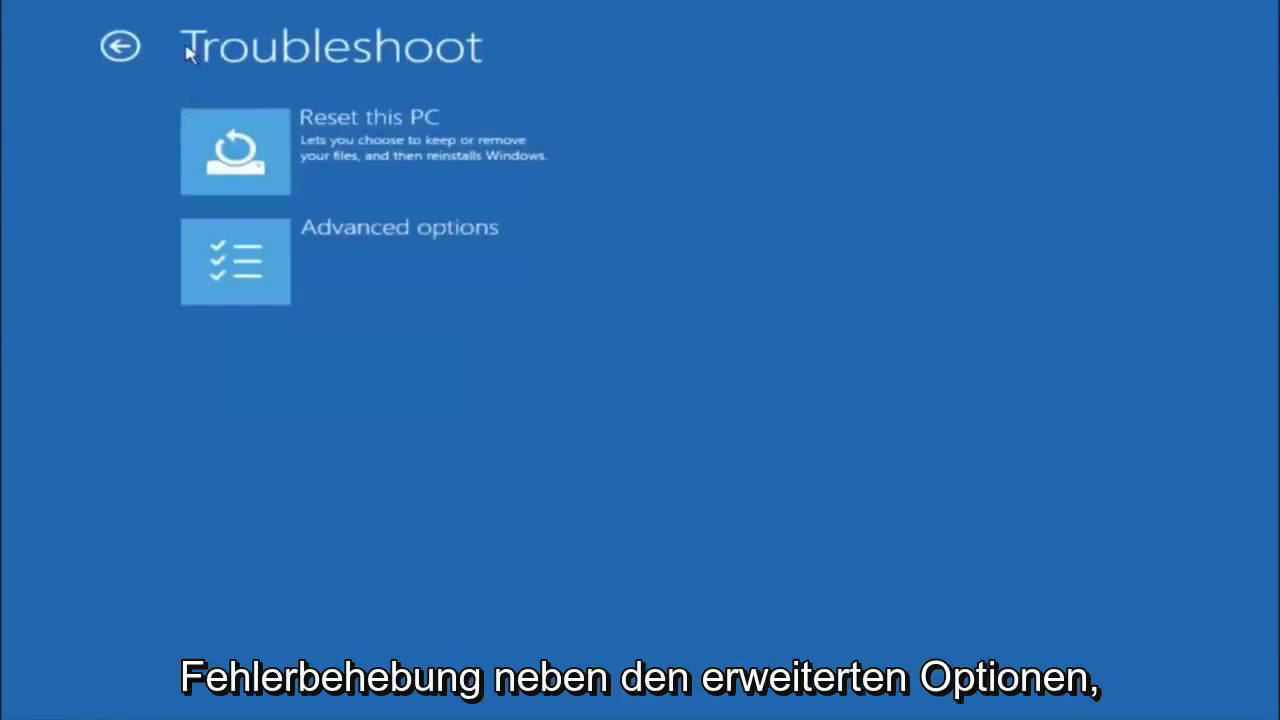
click(297, 261)
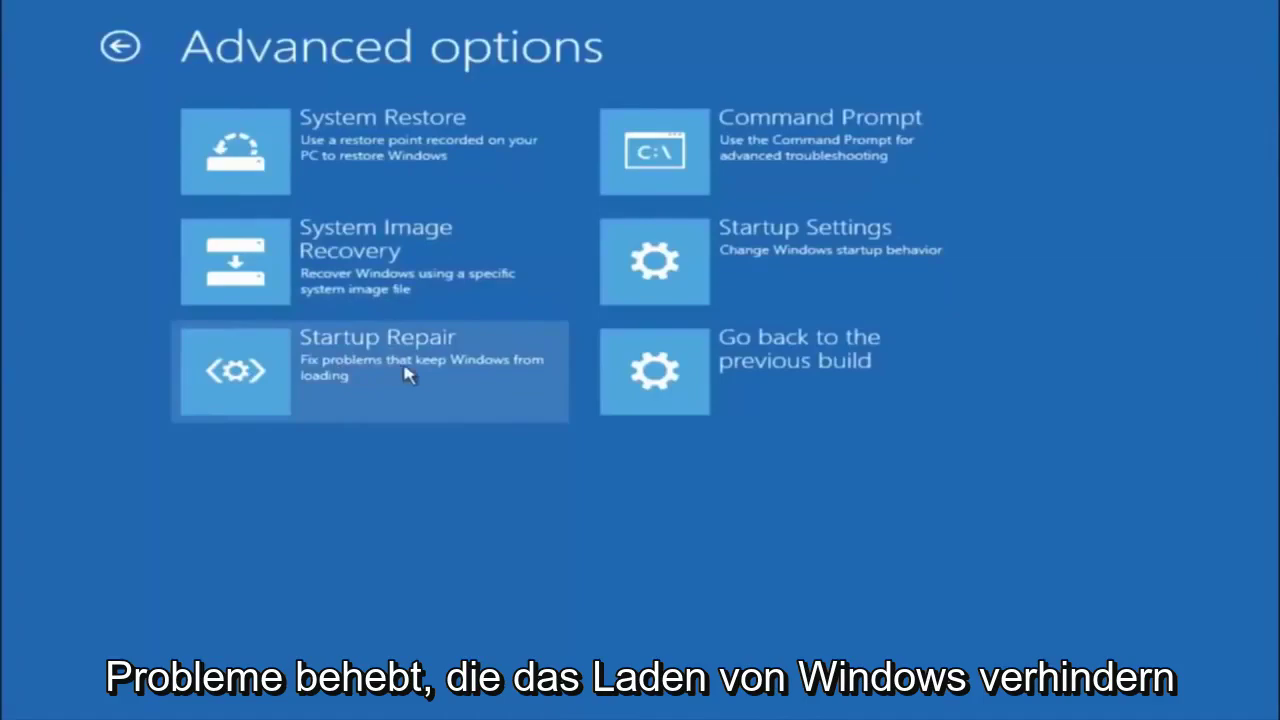
click(252, 371)
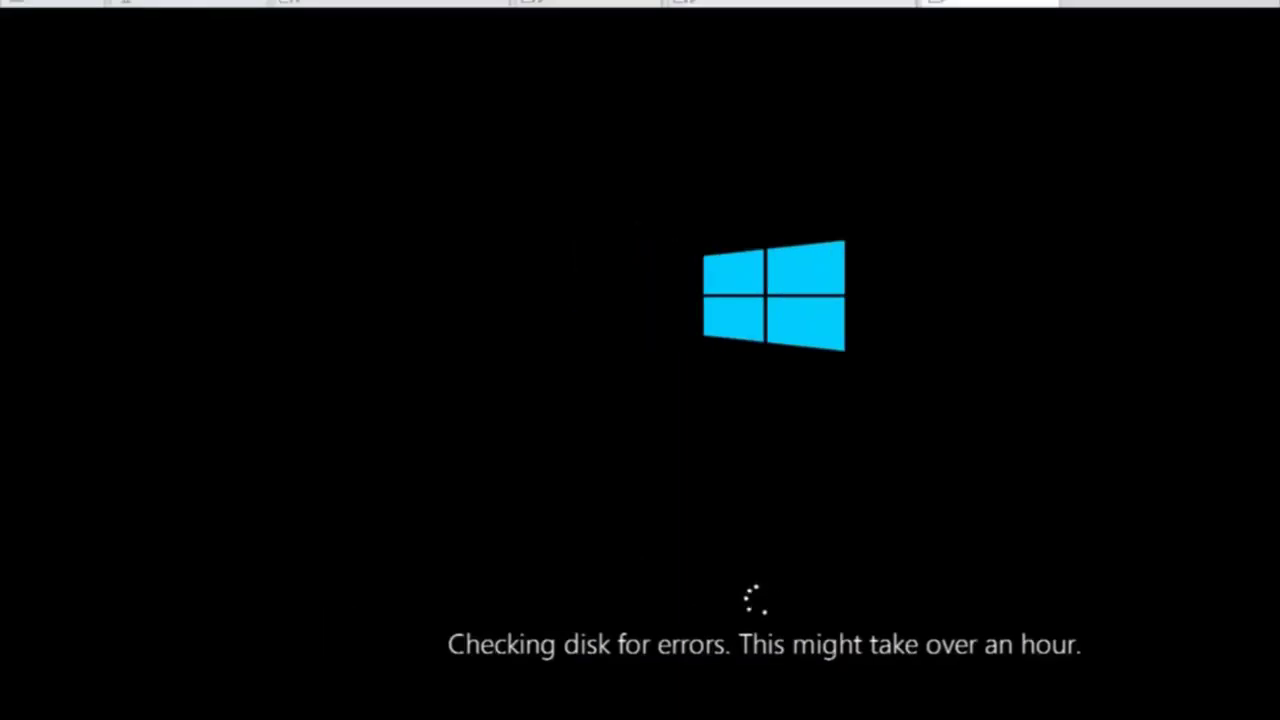
- Leave the Startup Repair result and navigate back through Troubleshoot to Advanced options
click(505, 582)
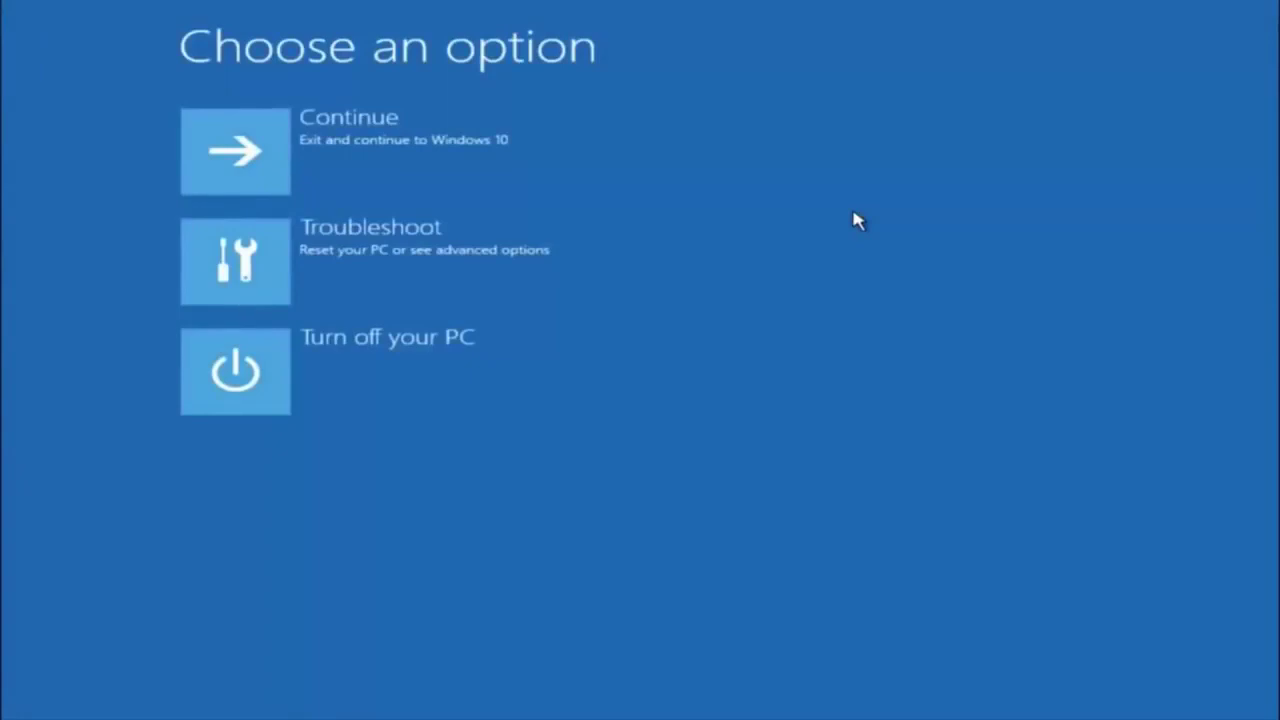
click(248, 272)
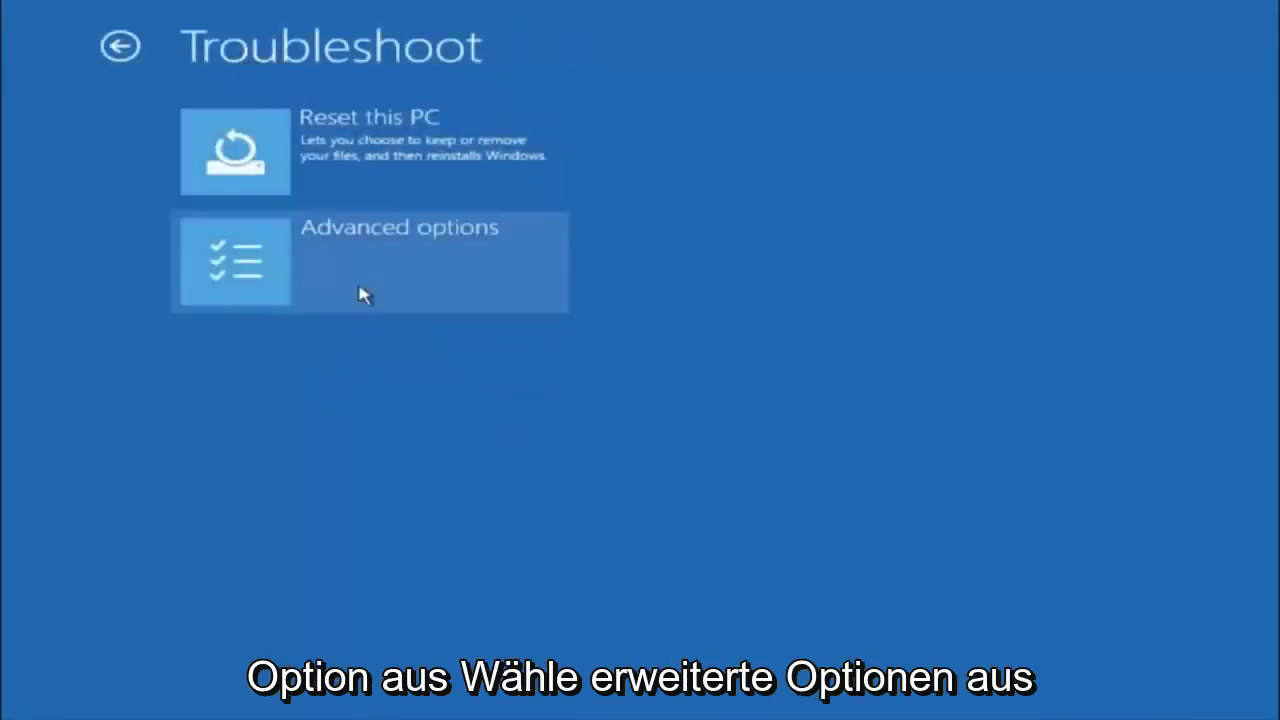
click(297, 251)
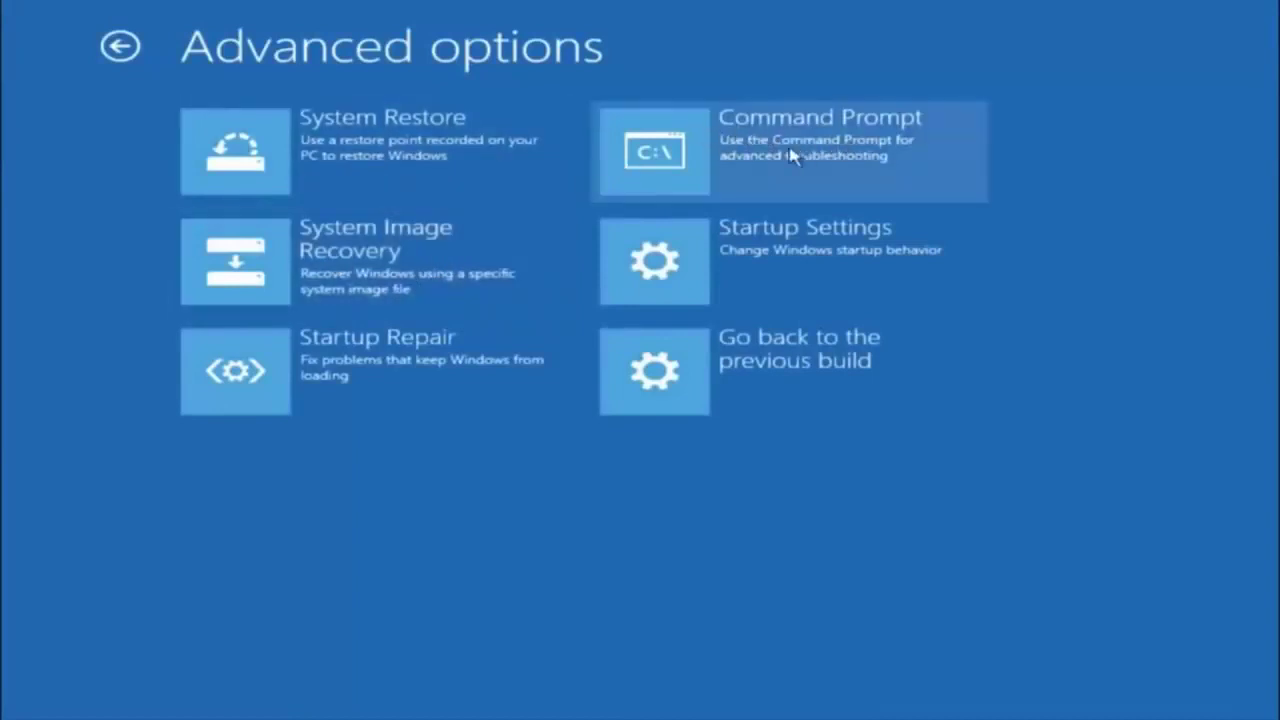
- Open Command Prompt and switch to drive C:
click(755, 165)
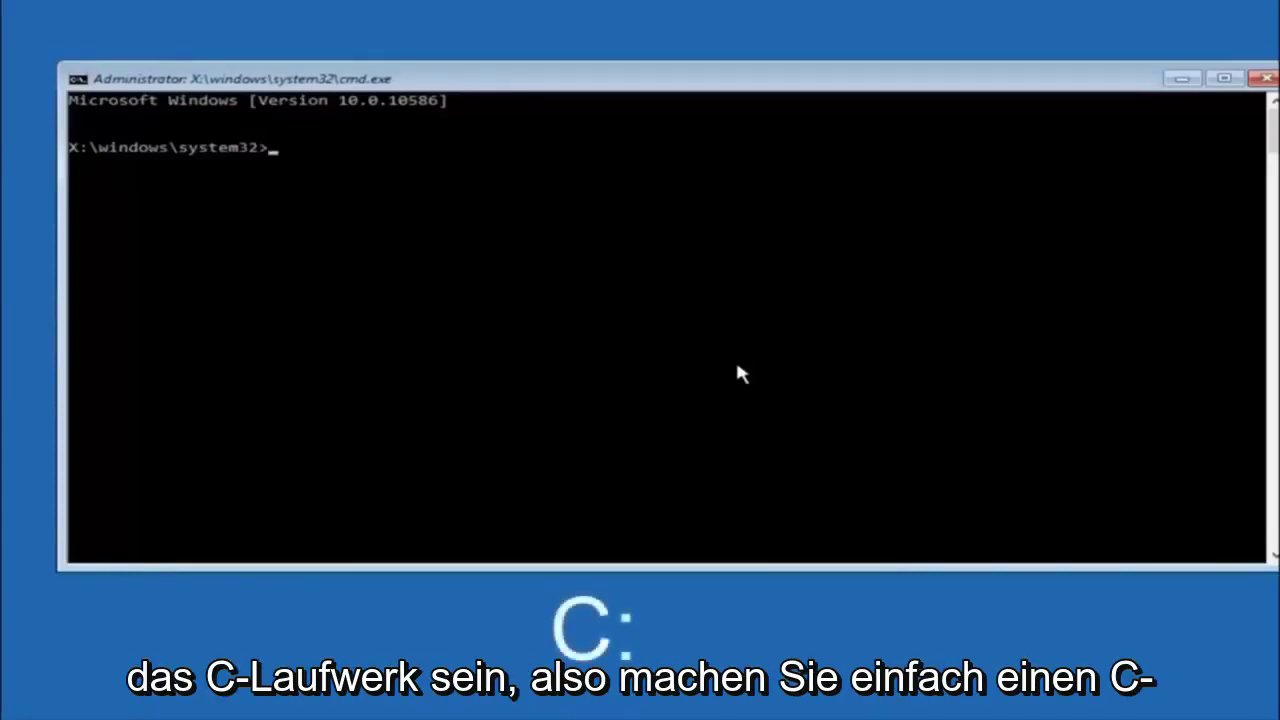
text(c:)
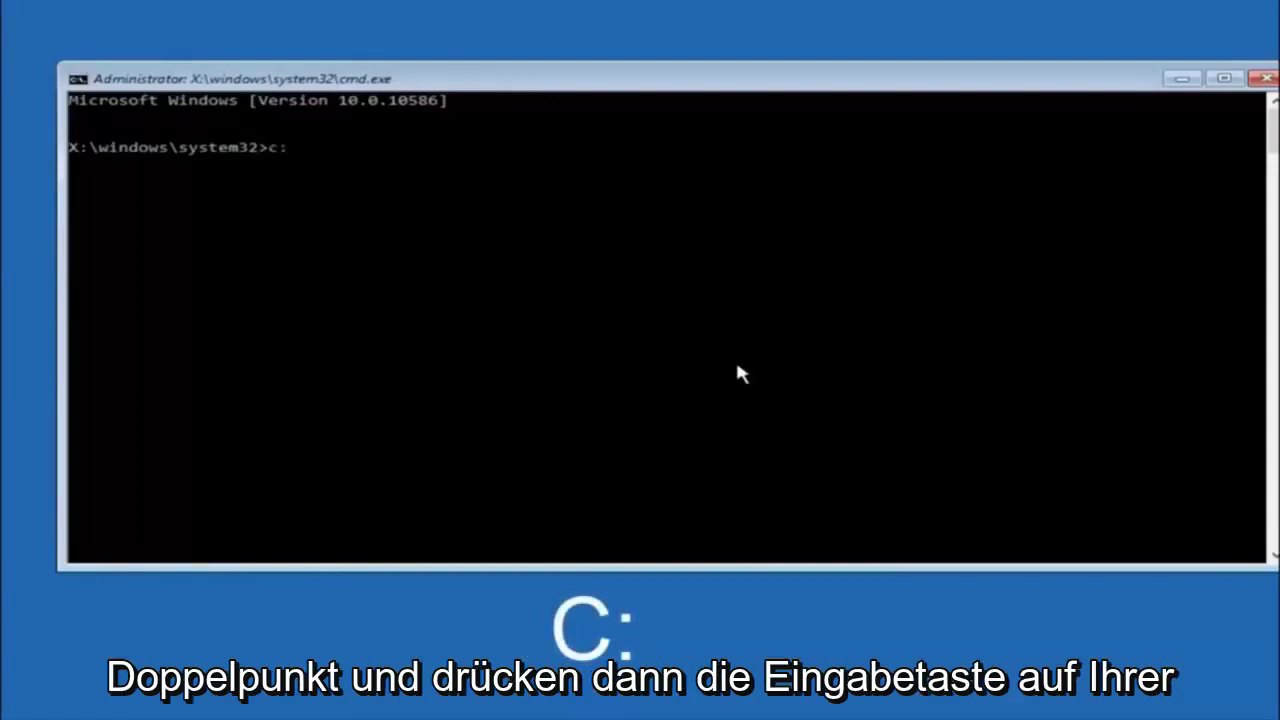
key(Return)
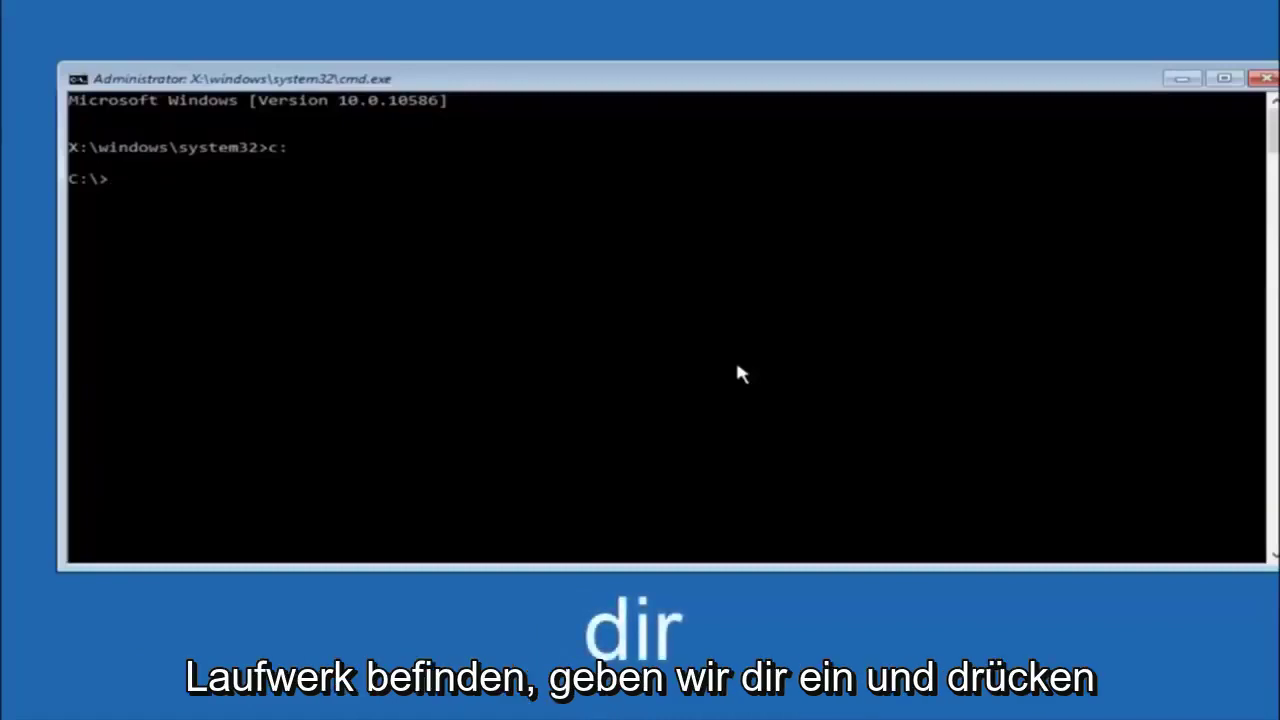
- List the top-level folders on C: with dir, then start typing the cd \windows\system32 path
text(dir)
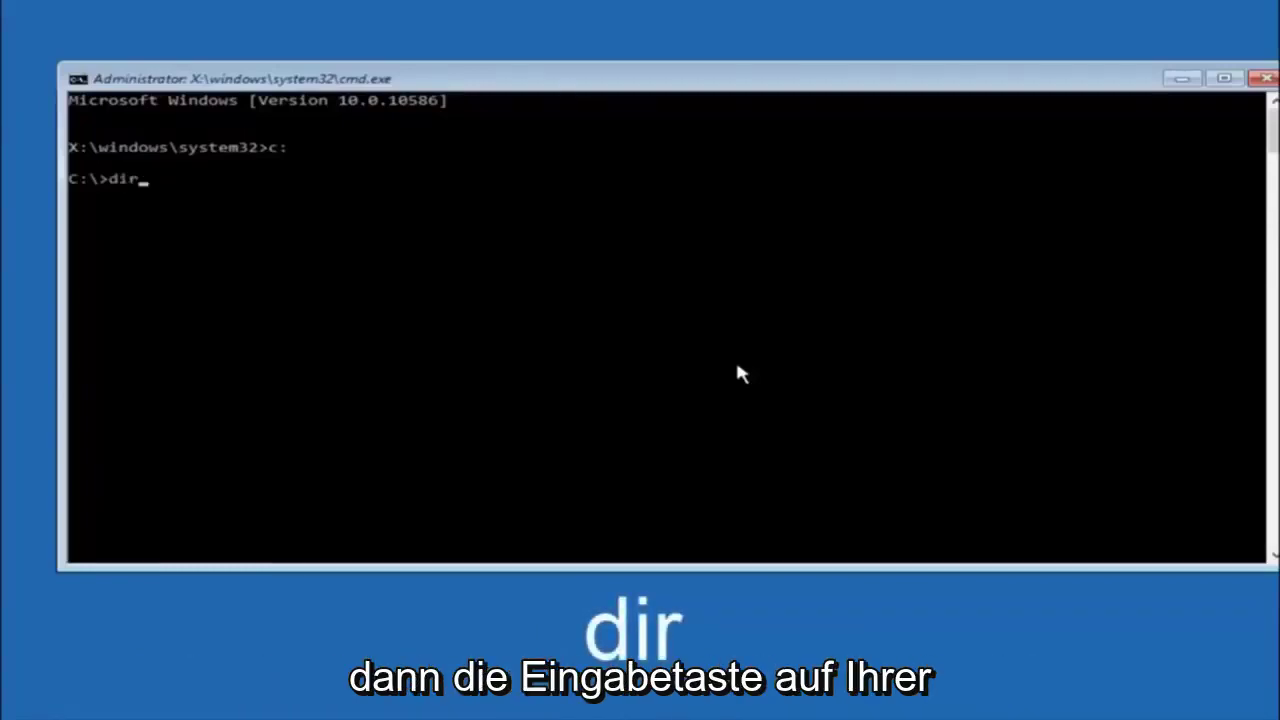
key(Return)
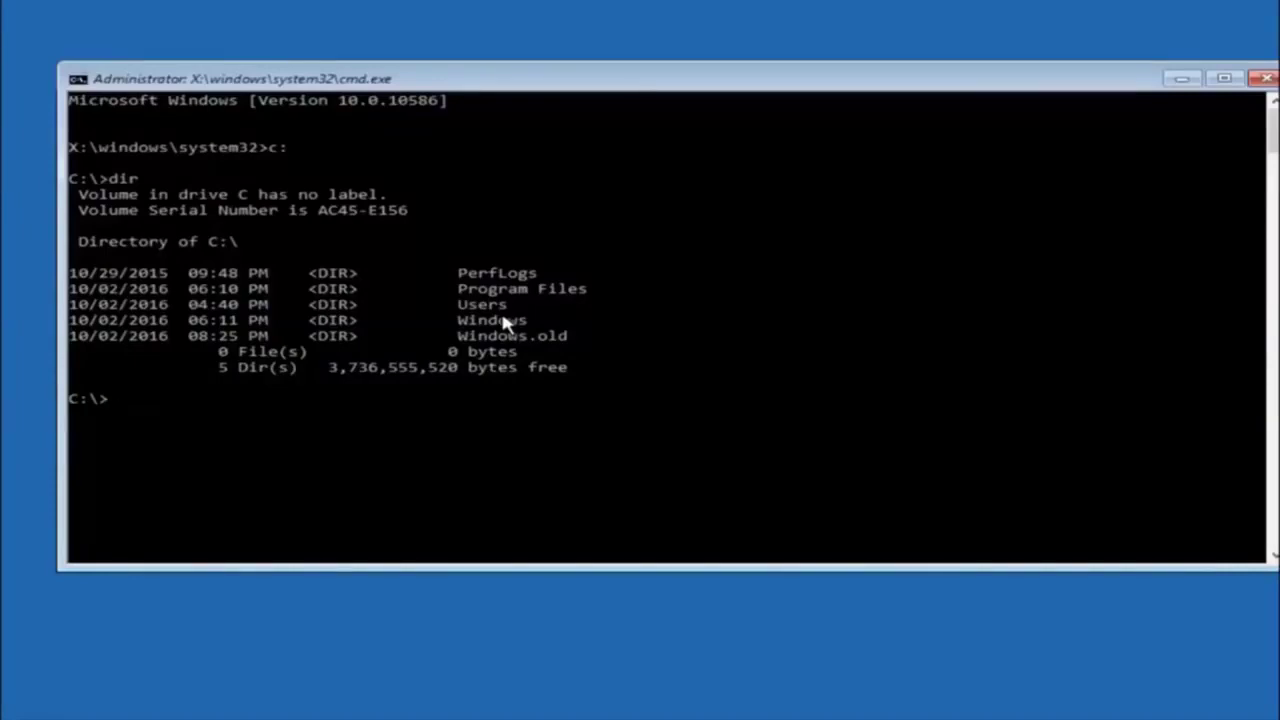
text(d)
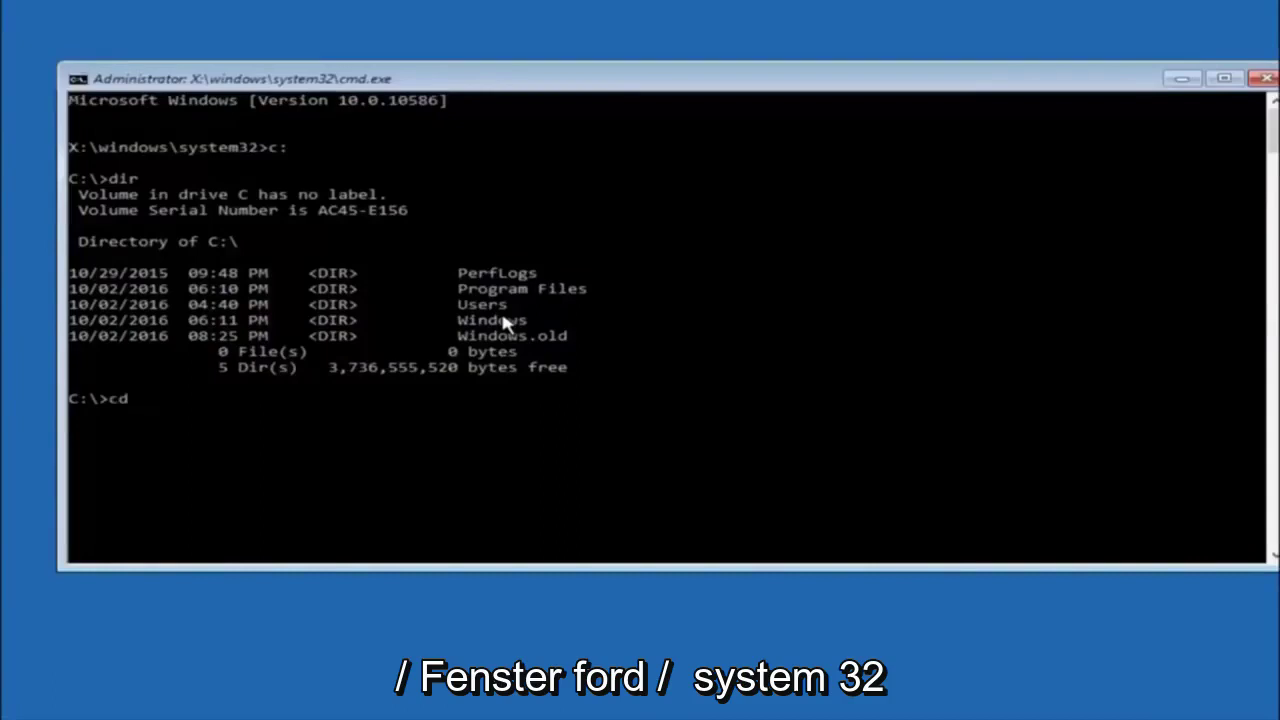
text( \)
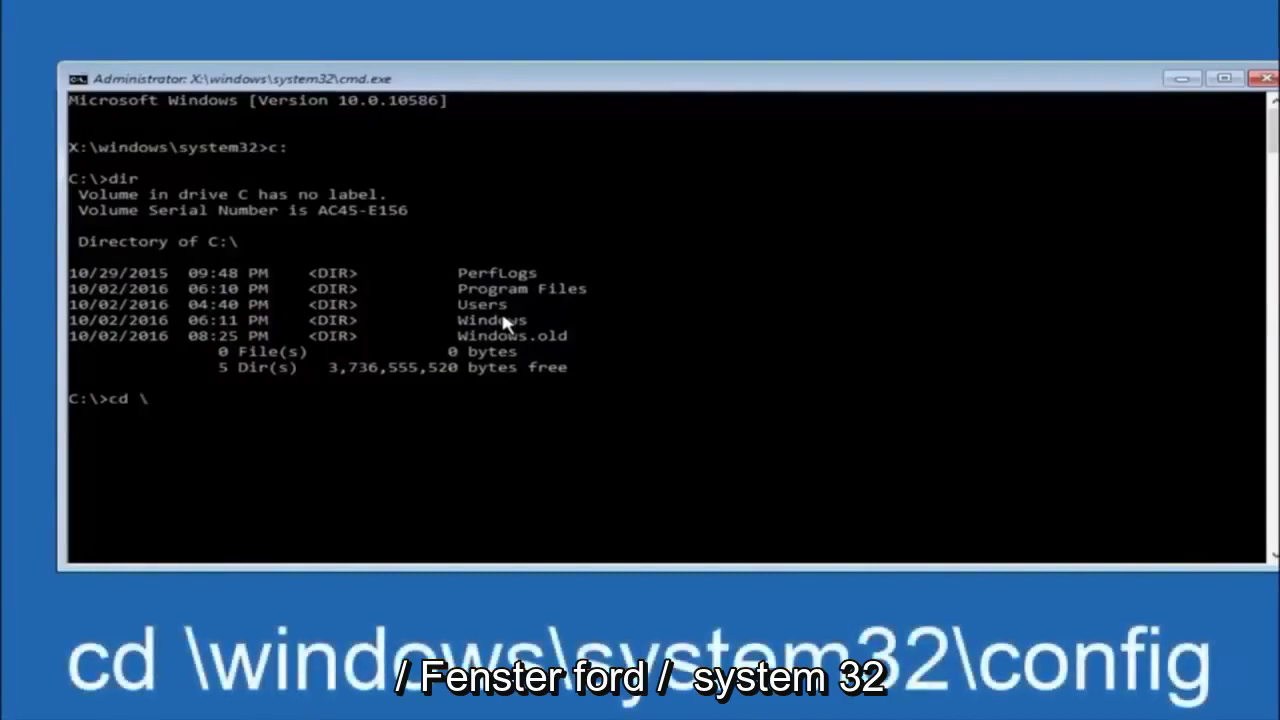
text(windows\)
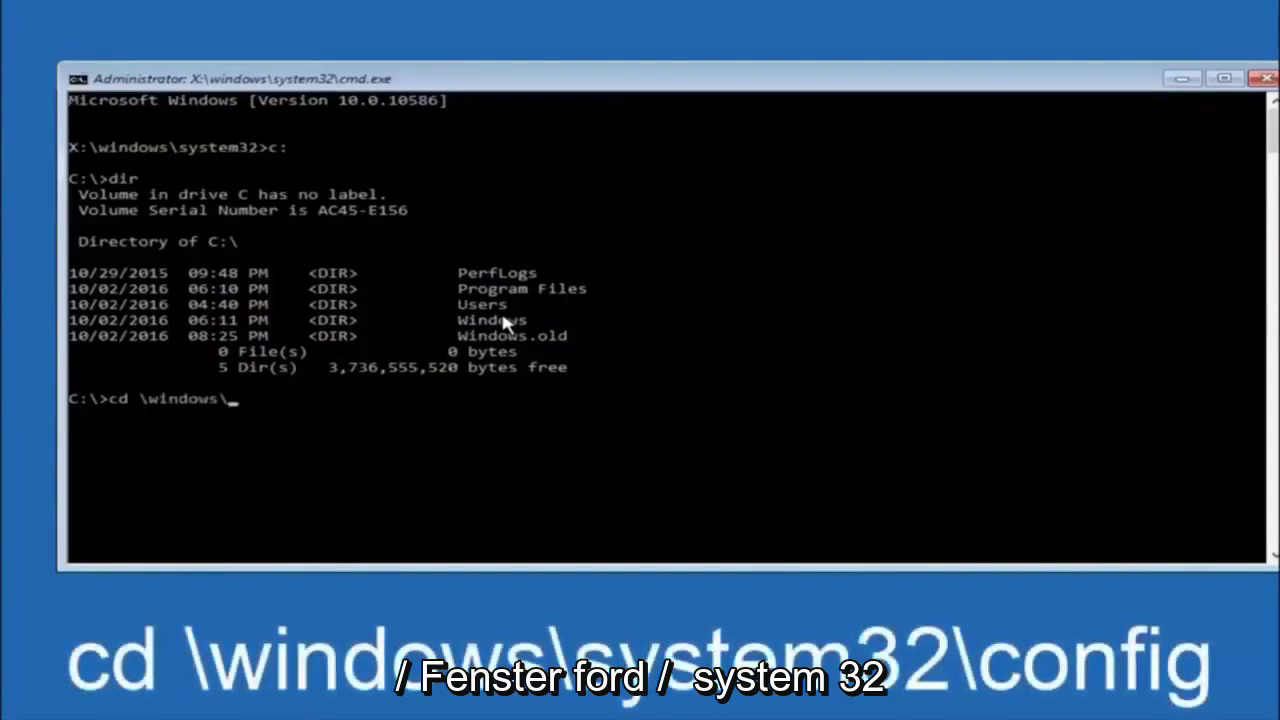
text(system32\config)
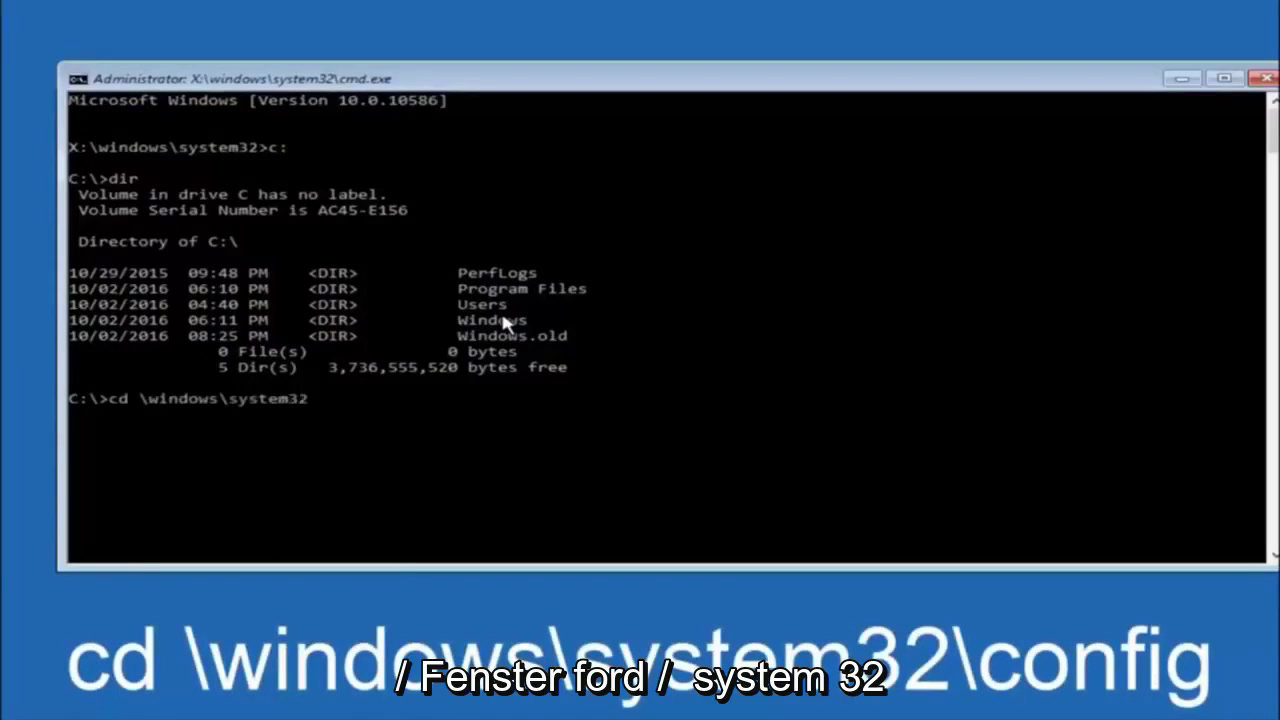
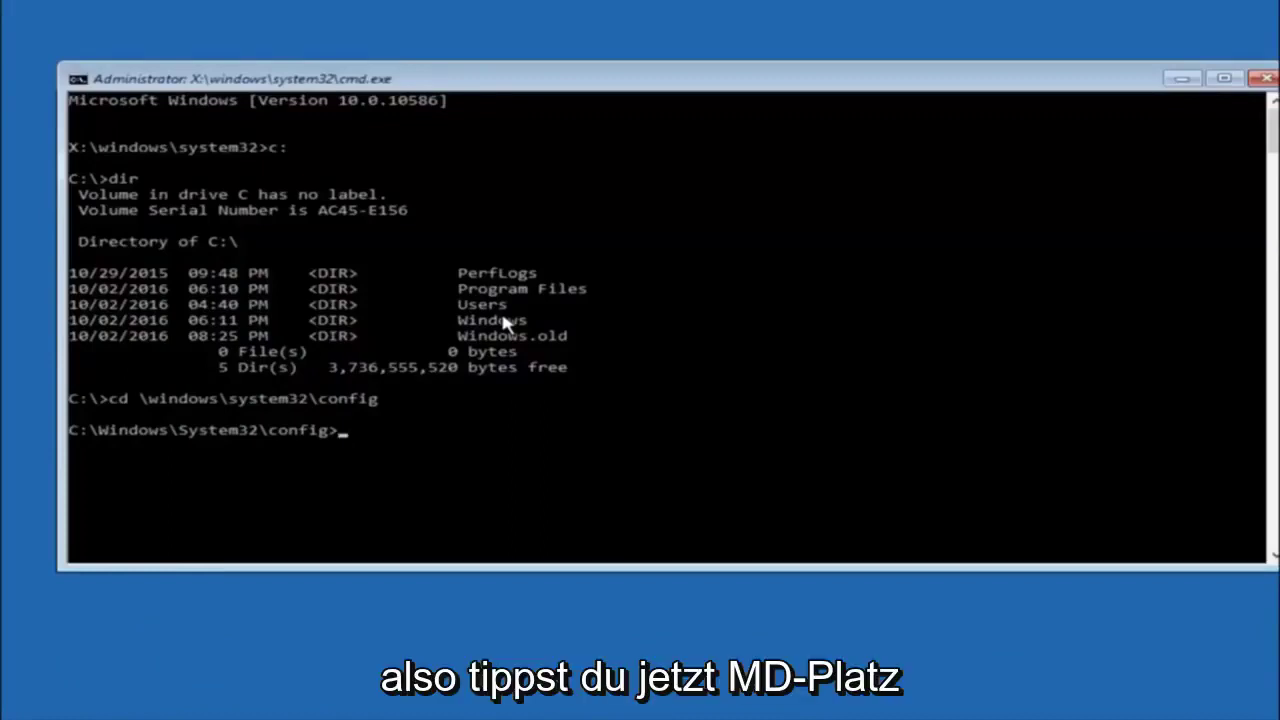
- Create a folder named backup in C:\Windows\System32\config using md backup
text(md )
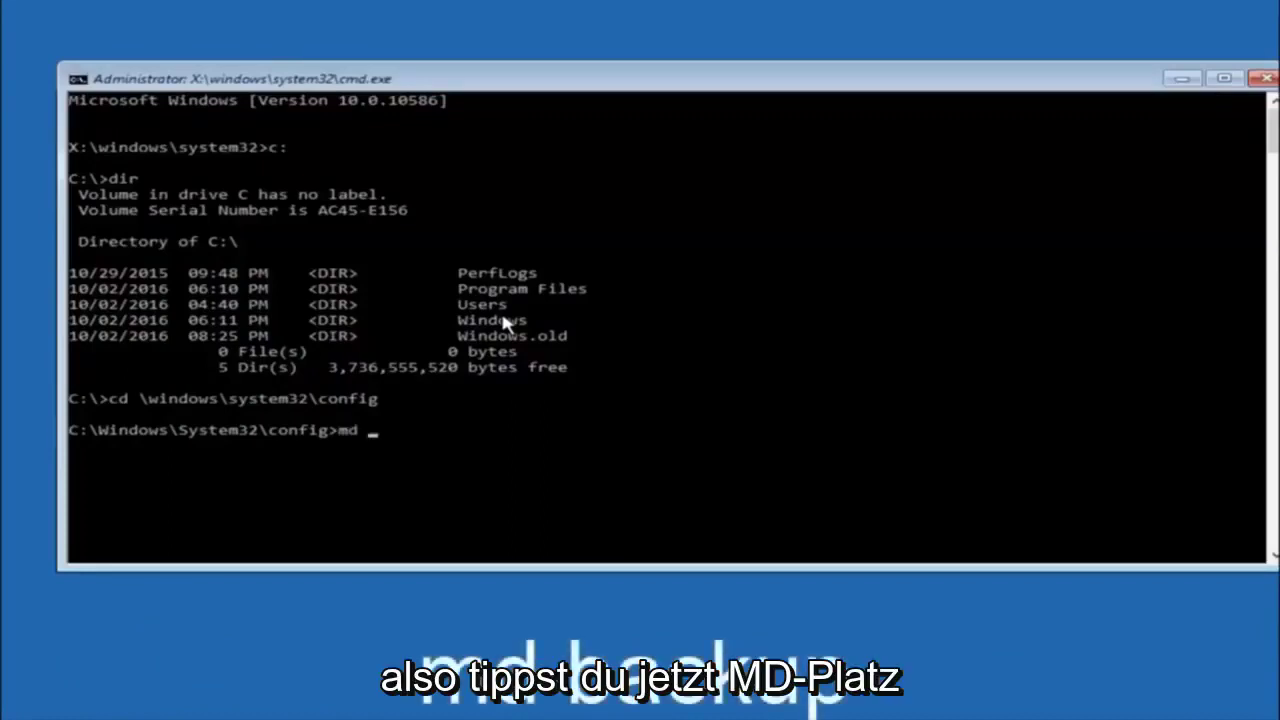
text(backup)
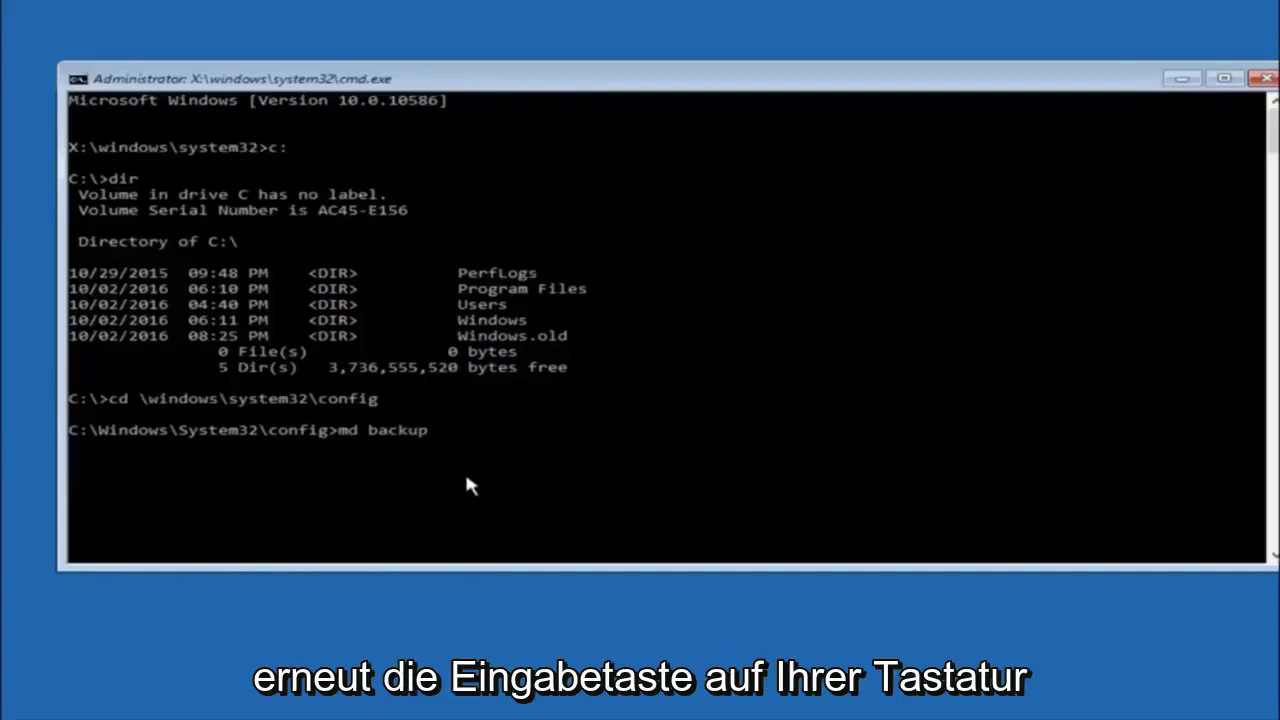
key(Return)
key(Return)
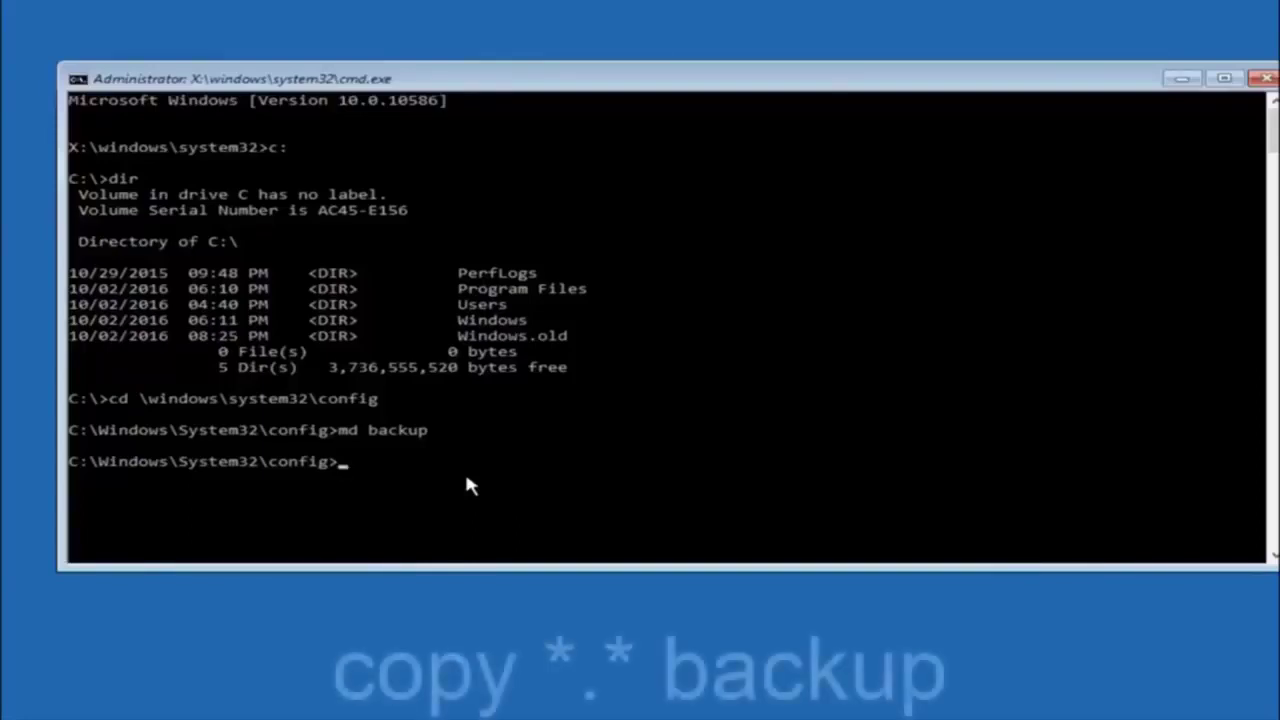
- Copy all 10 config hive files, including SAM, SECURITY, SOFTWARE and SYSTEM, into backup with copy *.* backup
text(copy)
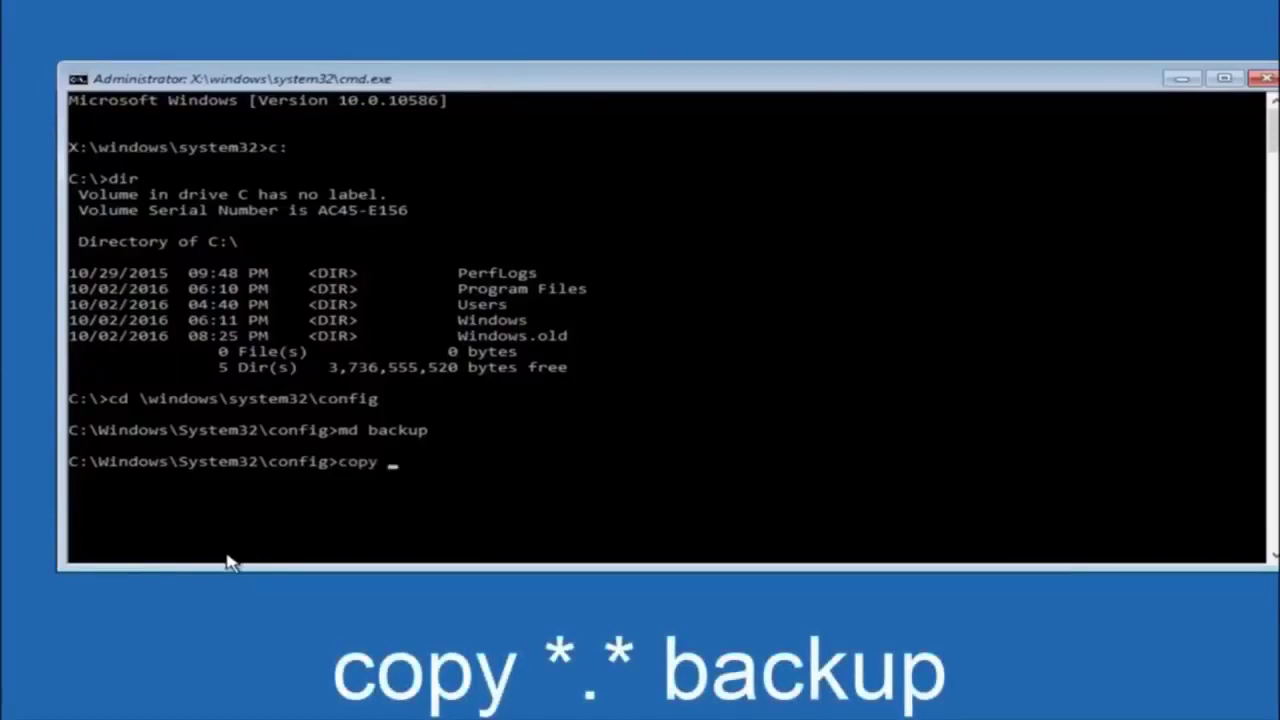
text( *.)
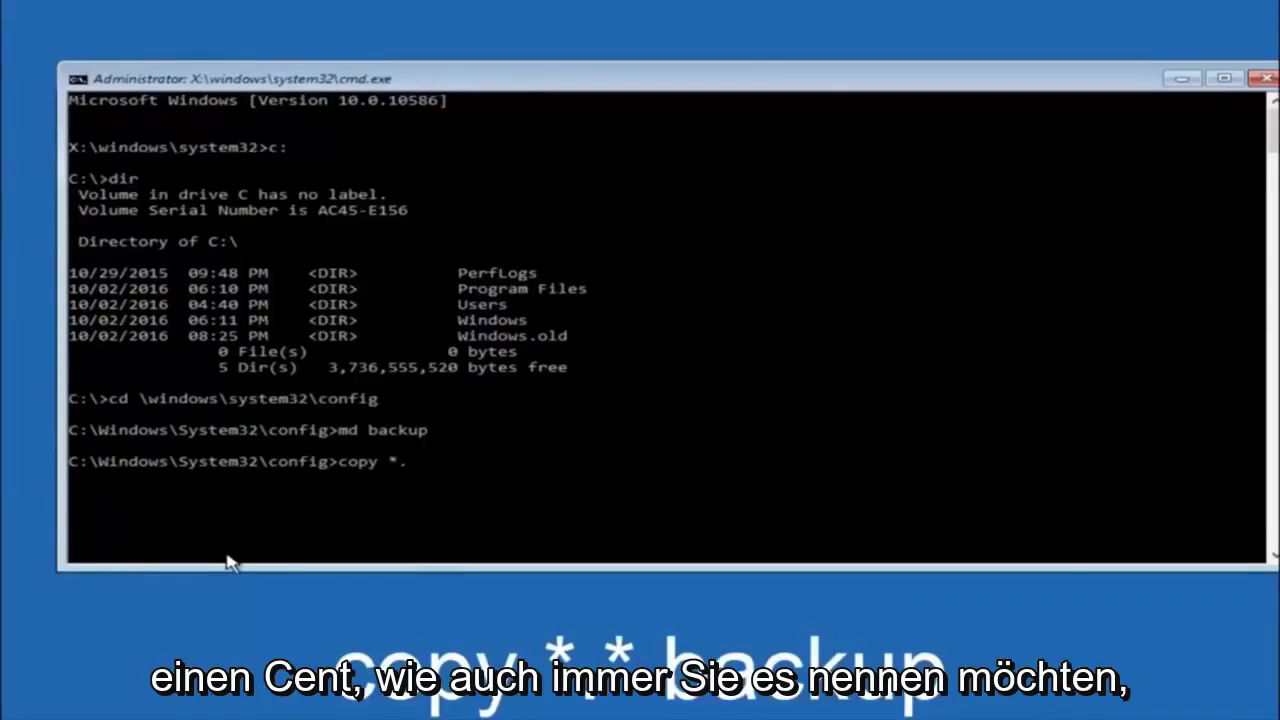
text(.)
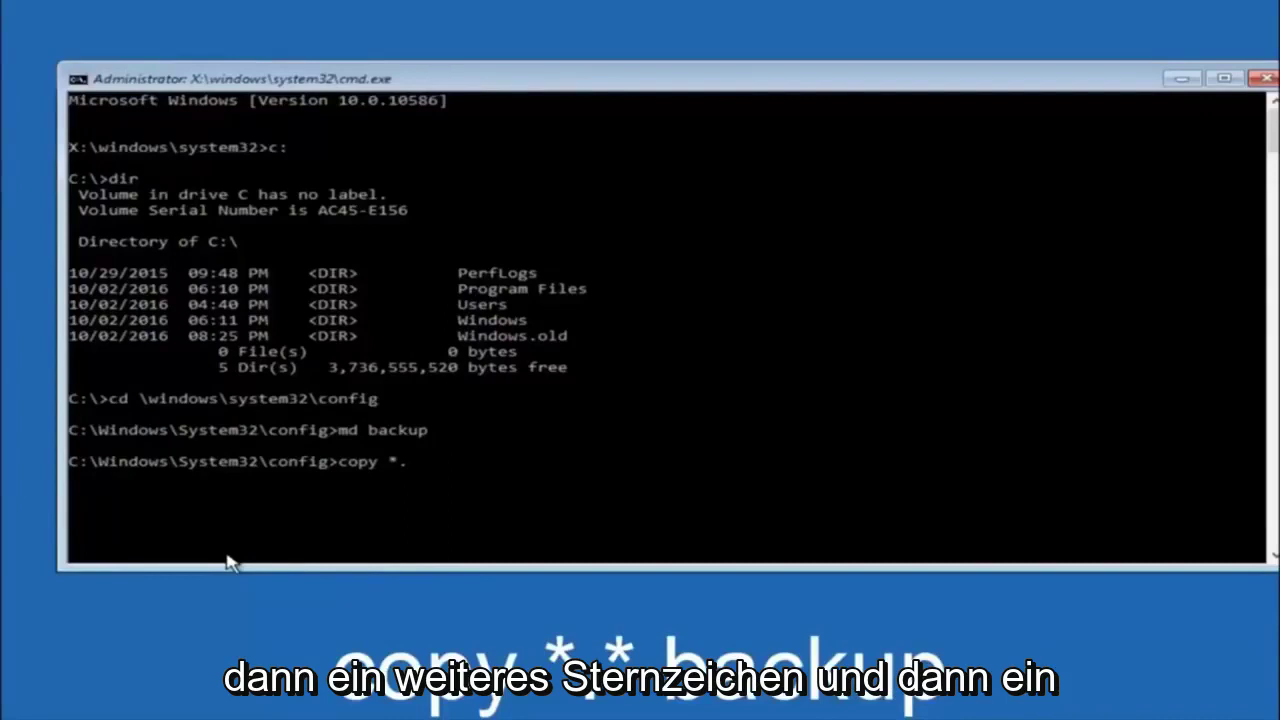
text(*)
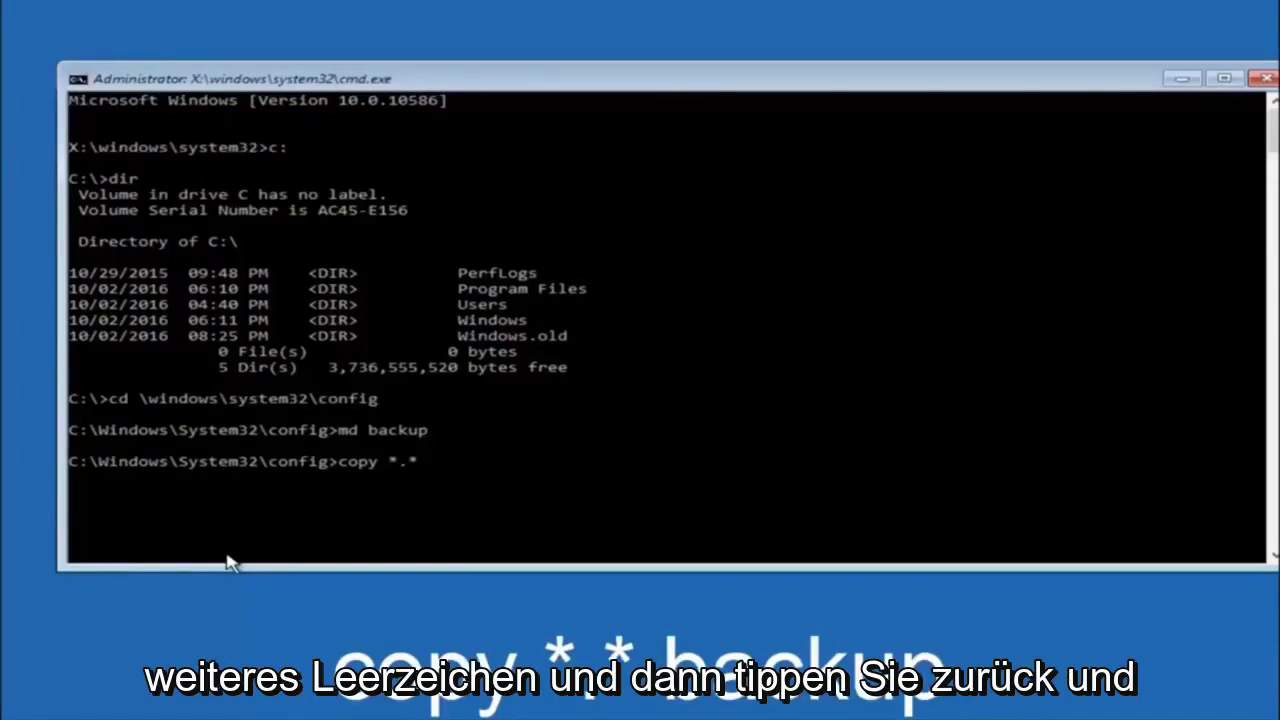
text( backup)
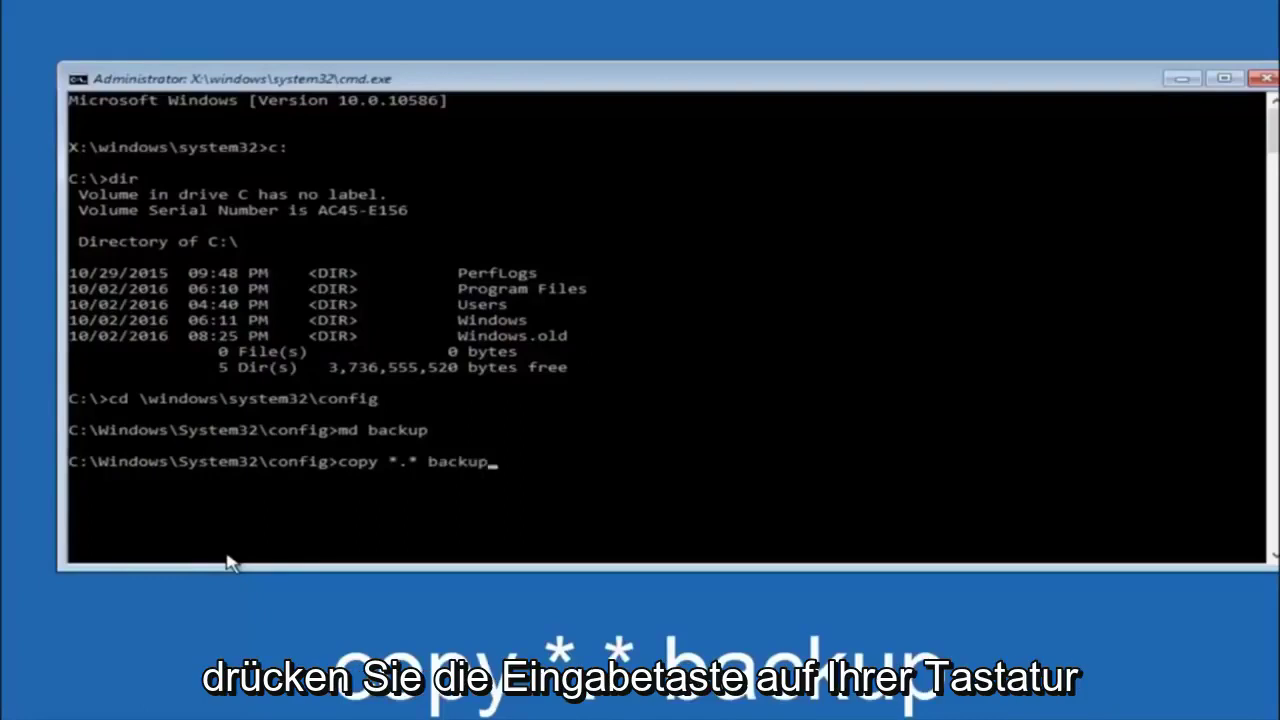
key(Return)
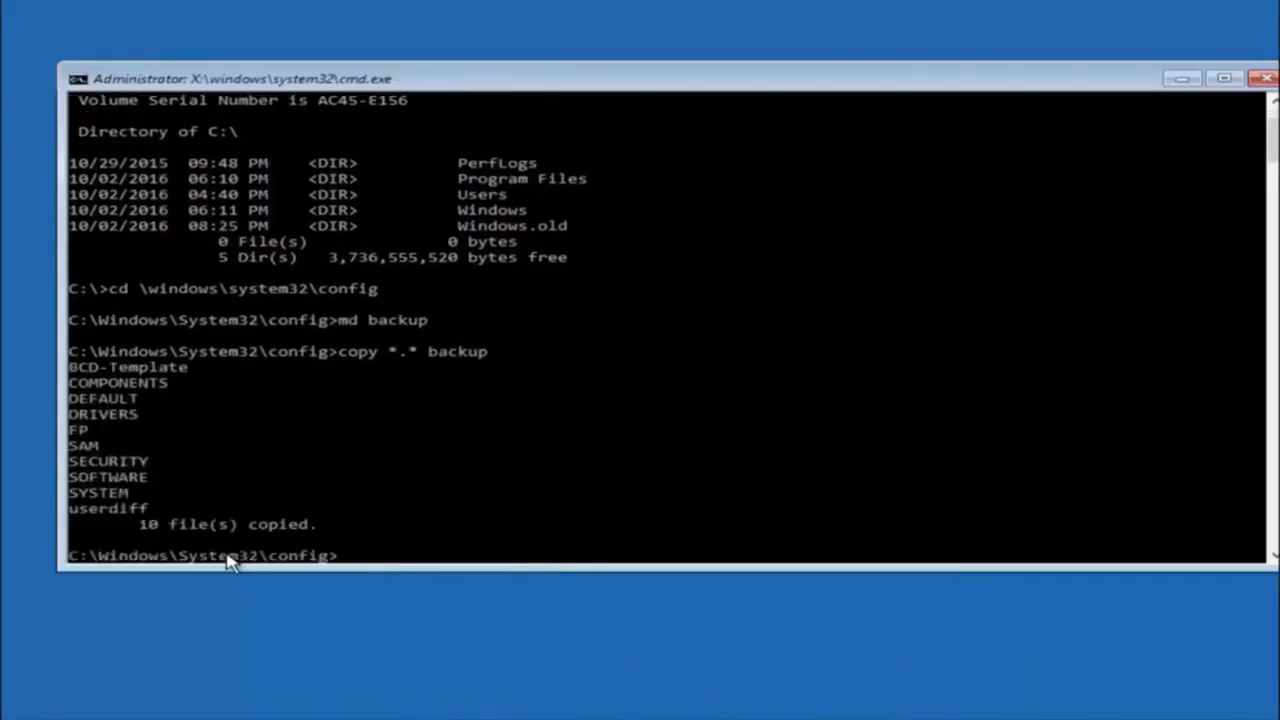
- Change into RegBack and list its files: DEFAULT, SAM, SECURITY, SOFTWARE and SYSTEM, all 0 bytes
text(cd)
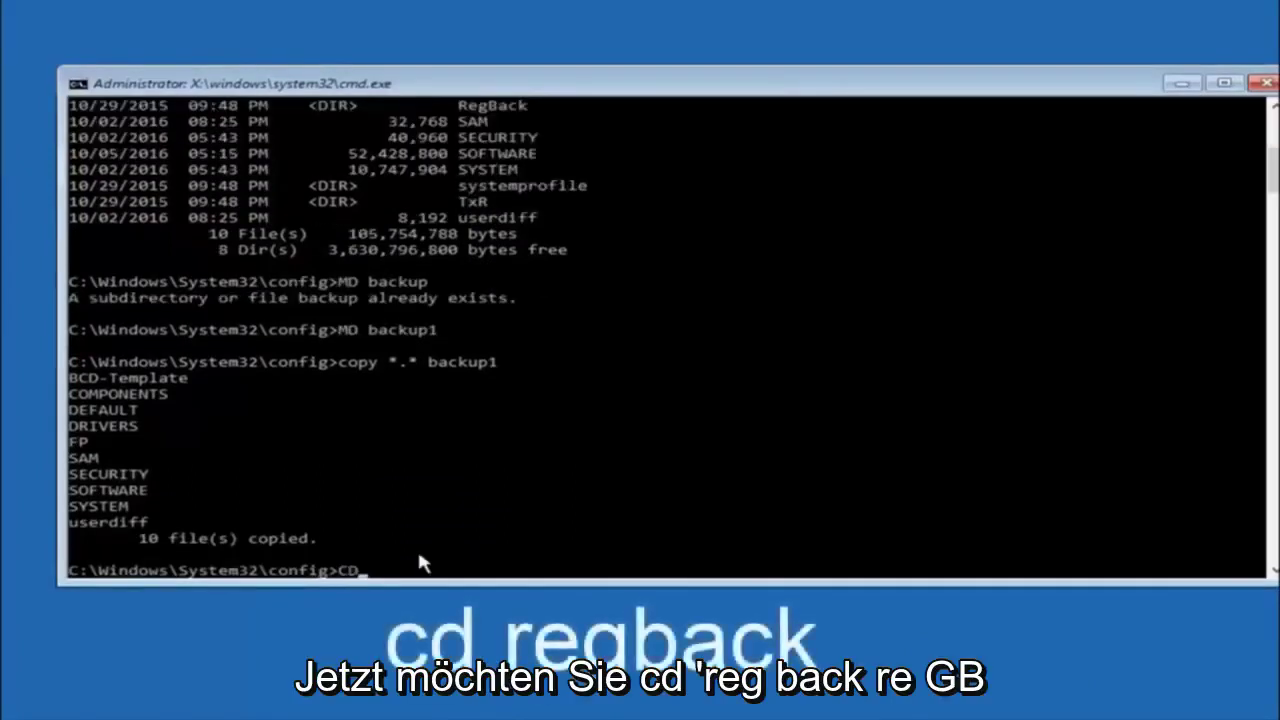
text(reg)
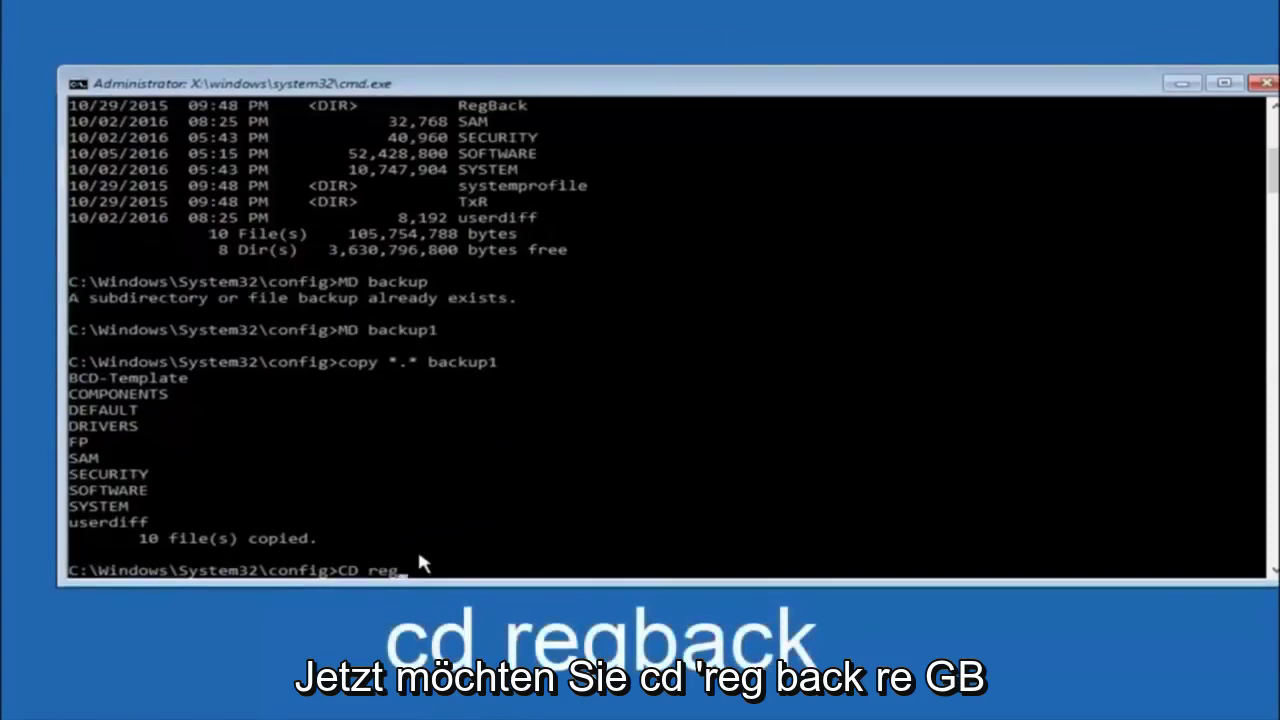
text(back)
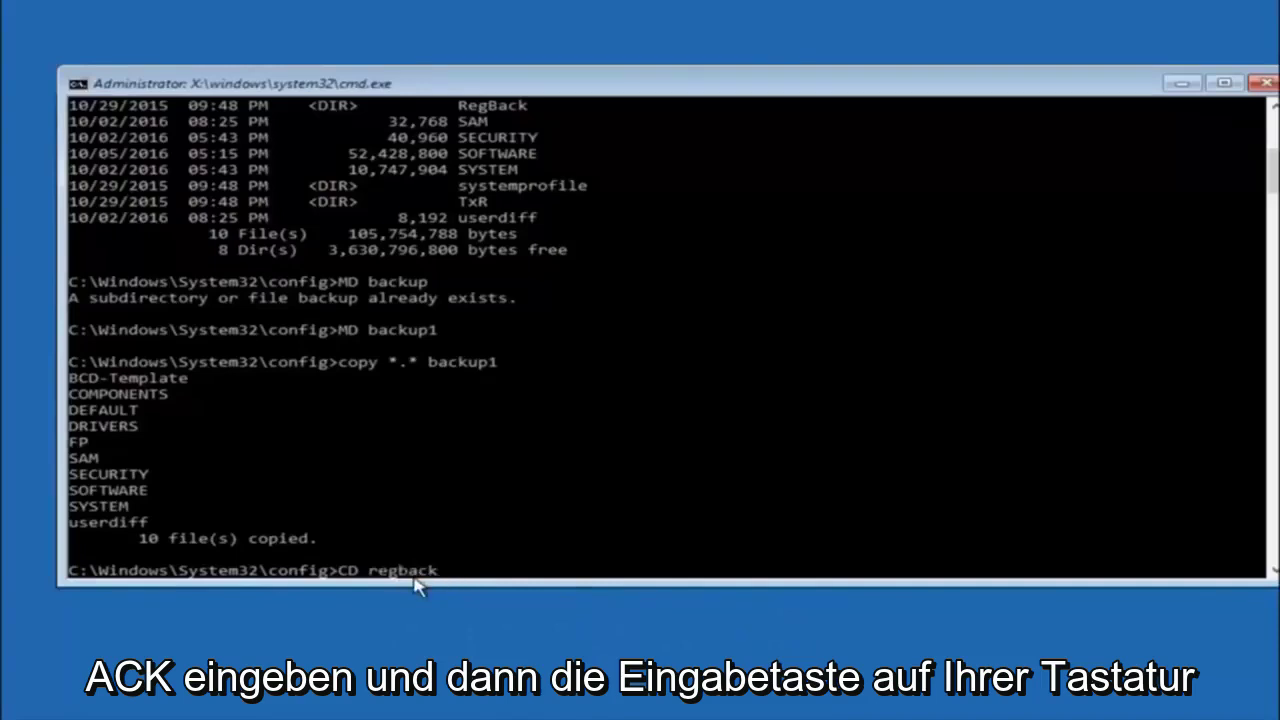
key(Return)
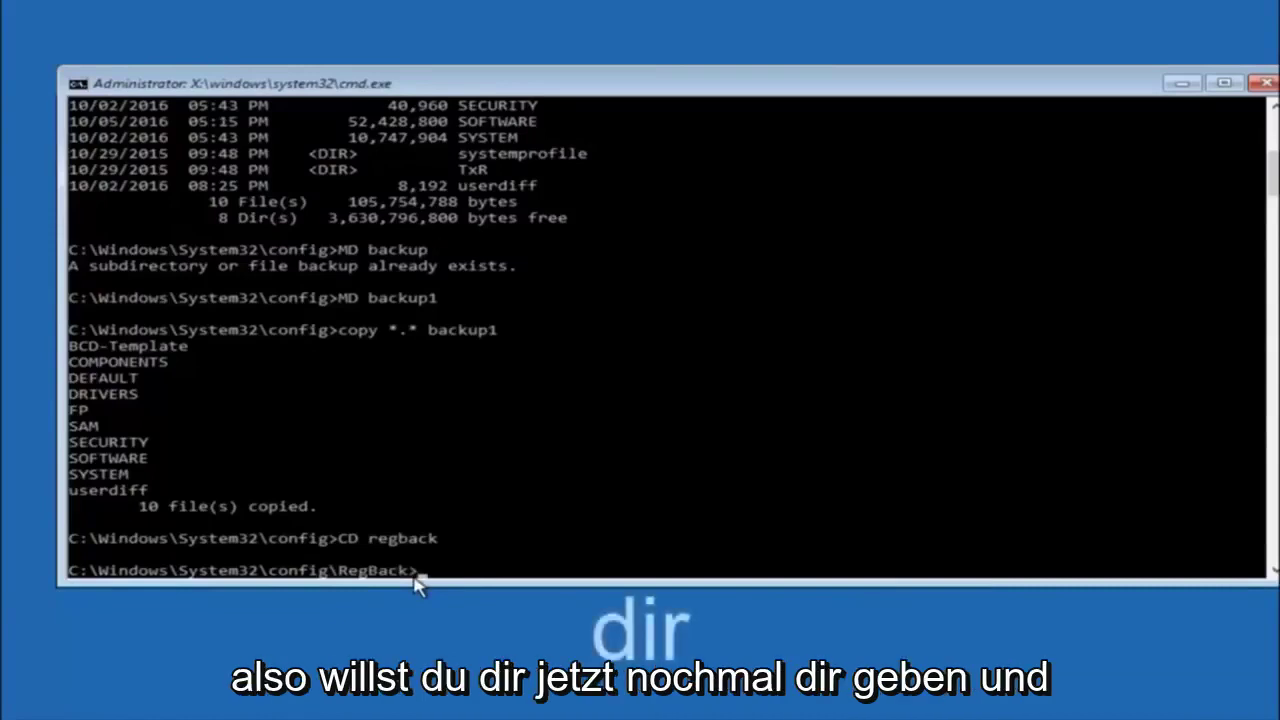
text(dir)
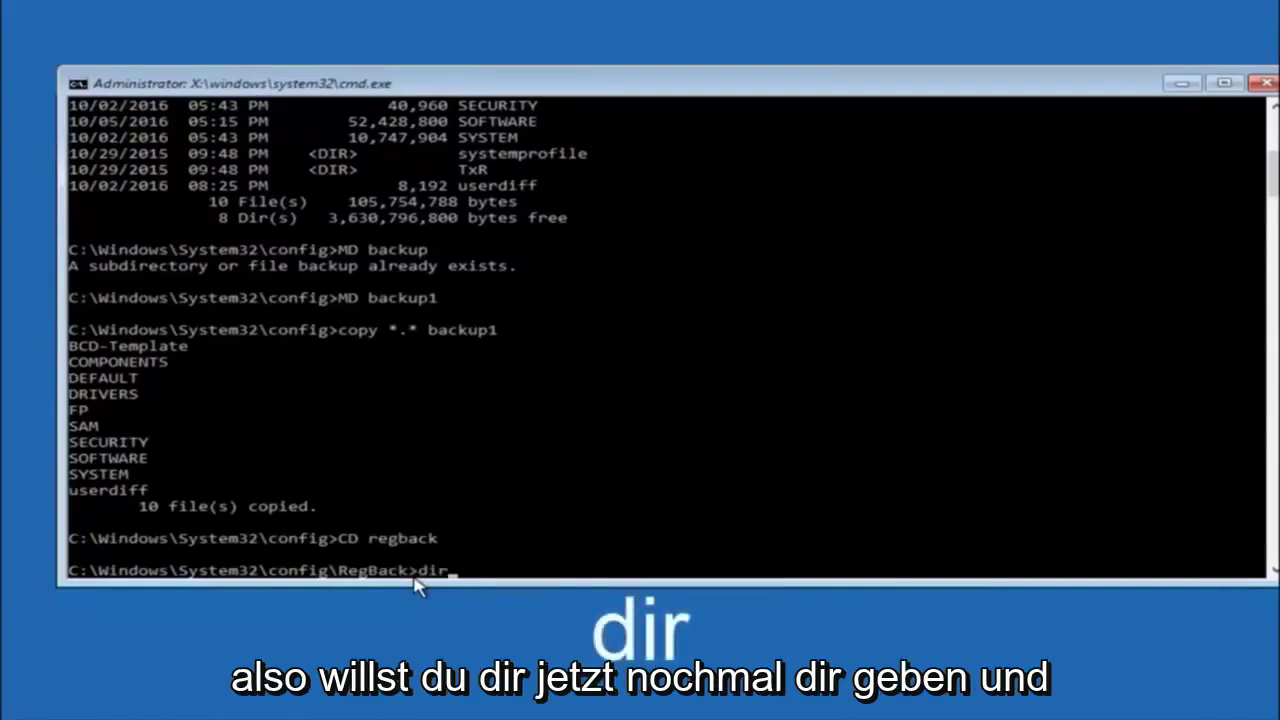
key(Return)
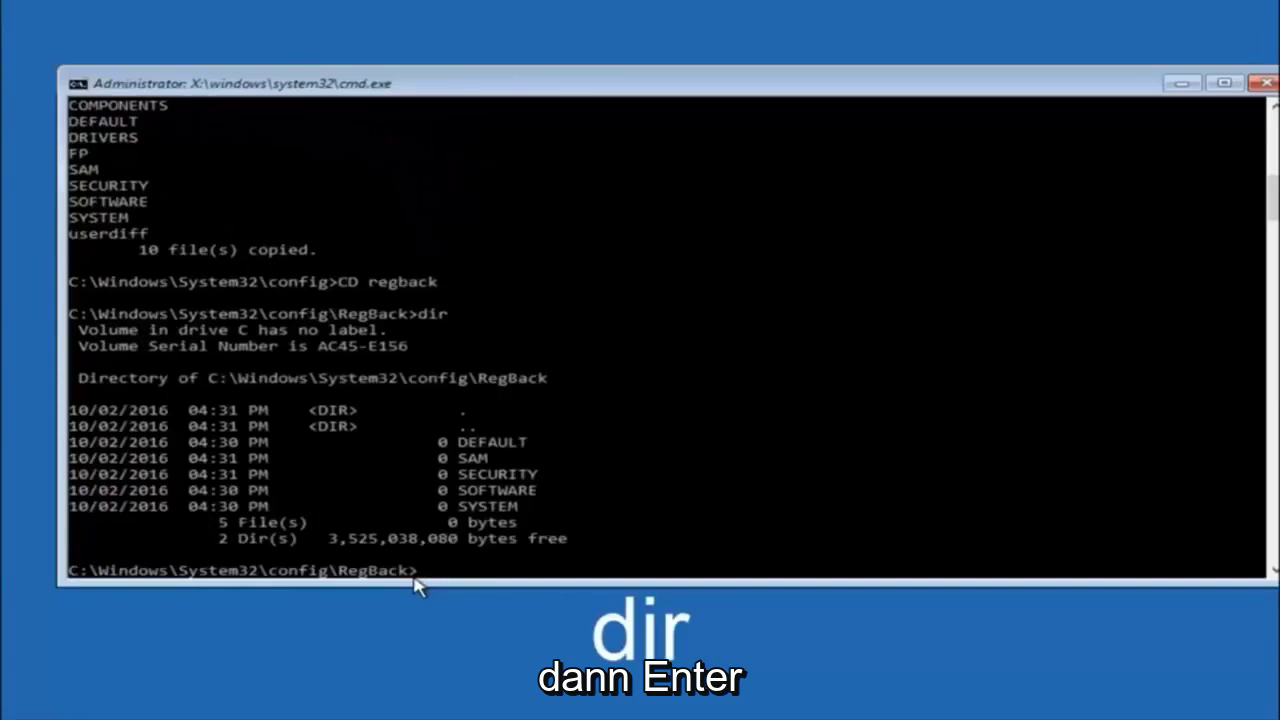
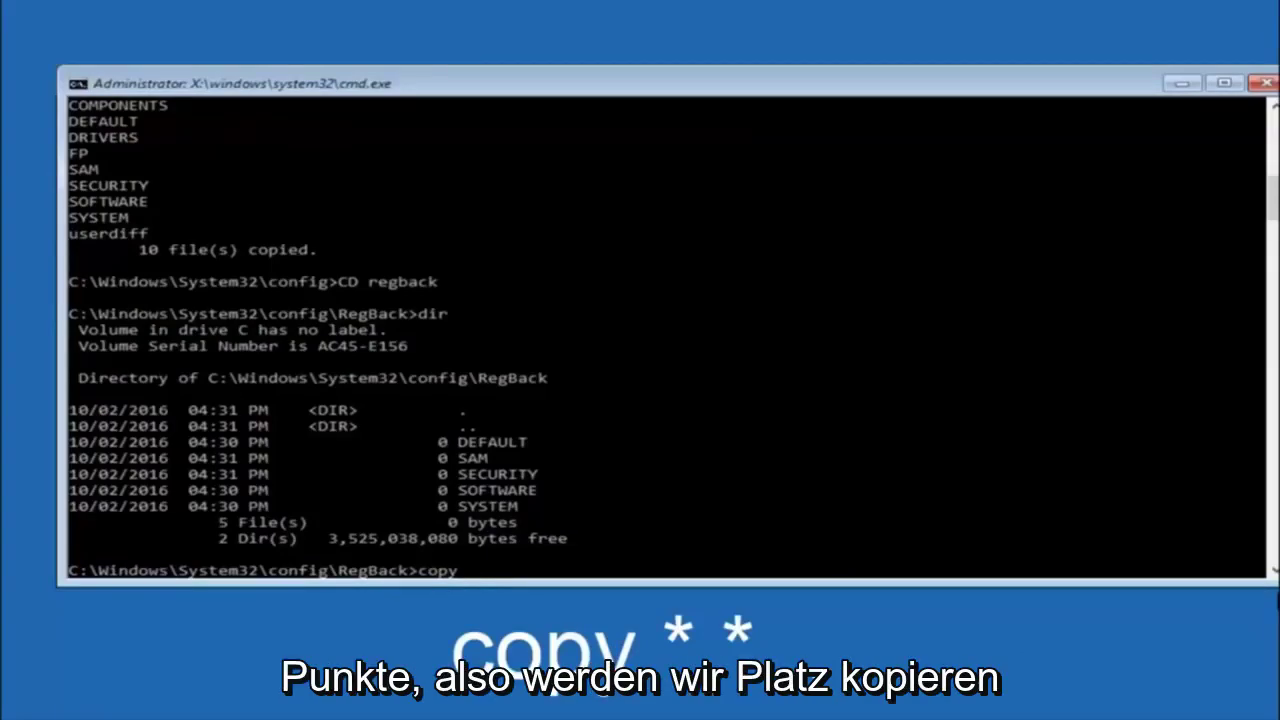
- At the RegBack prompt, extend the copy command with the *. wildcard toward copying all files
click(474, 574)
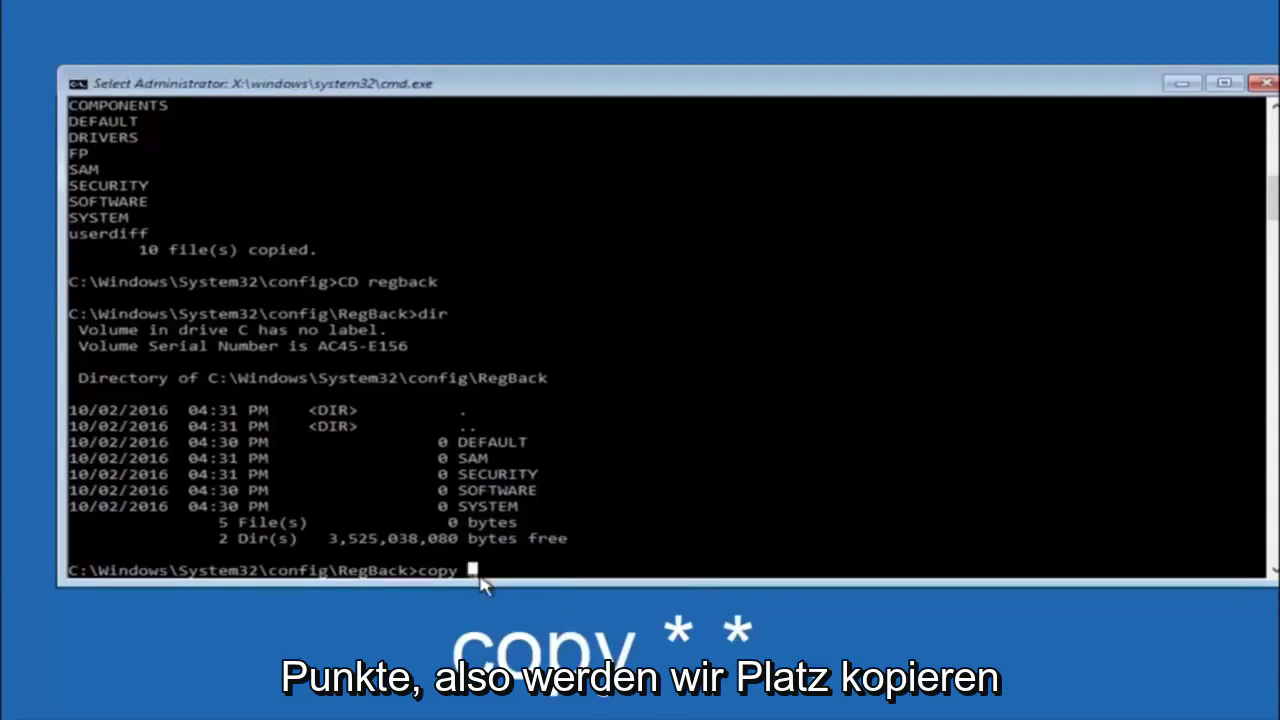
text(*)
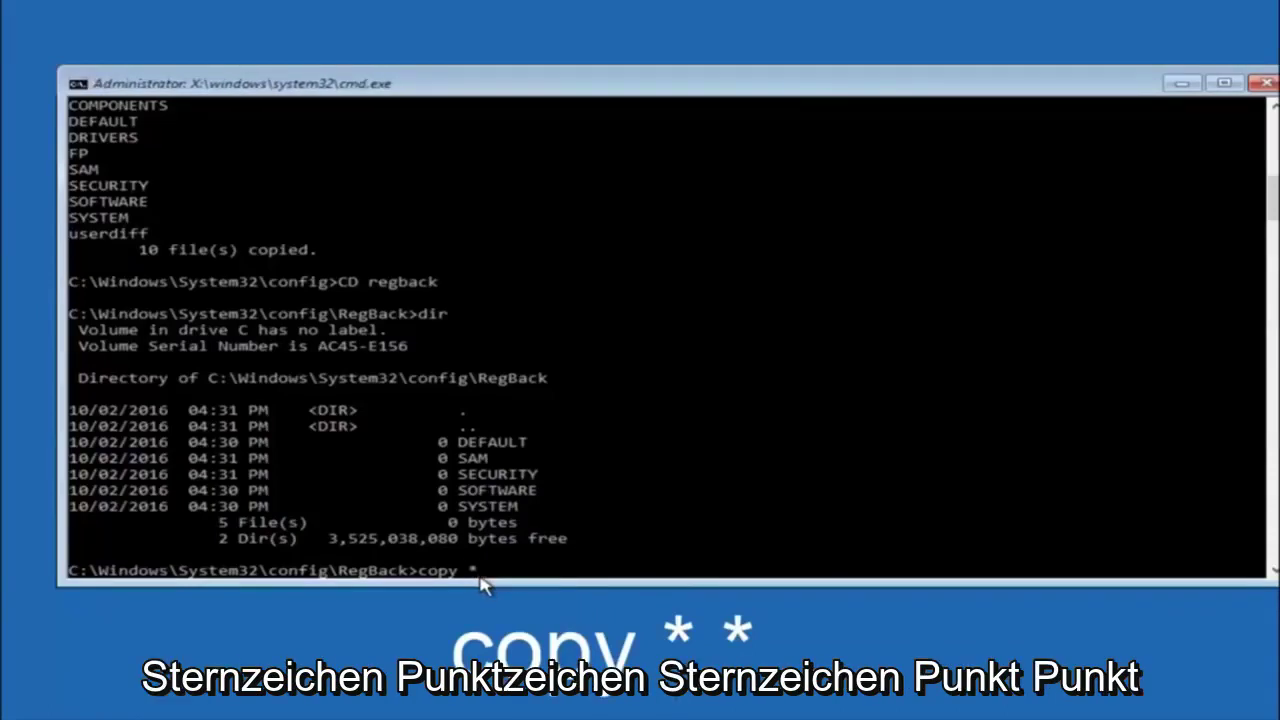
text(.* ..)
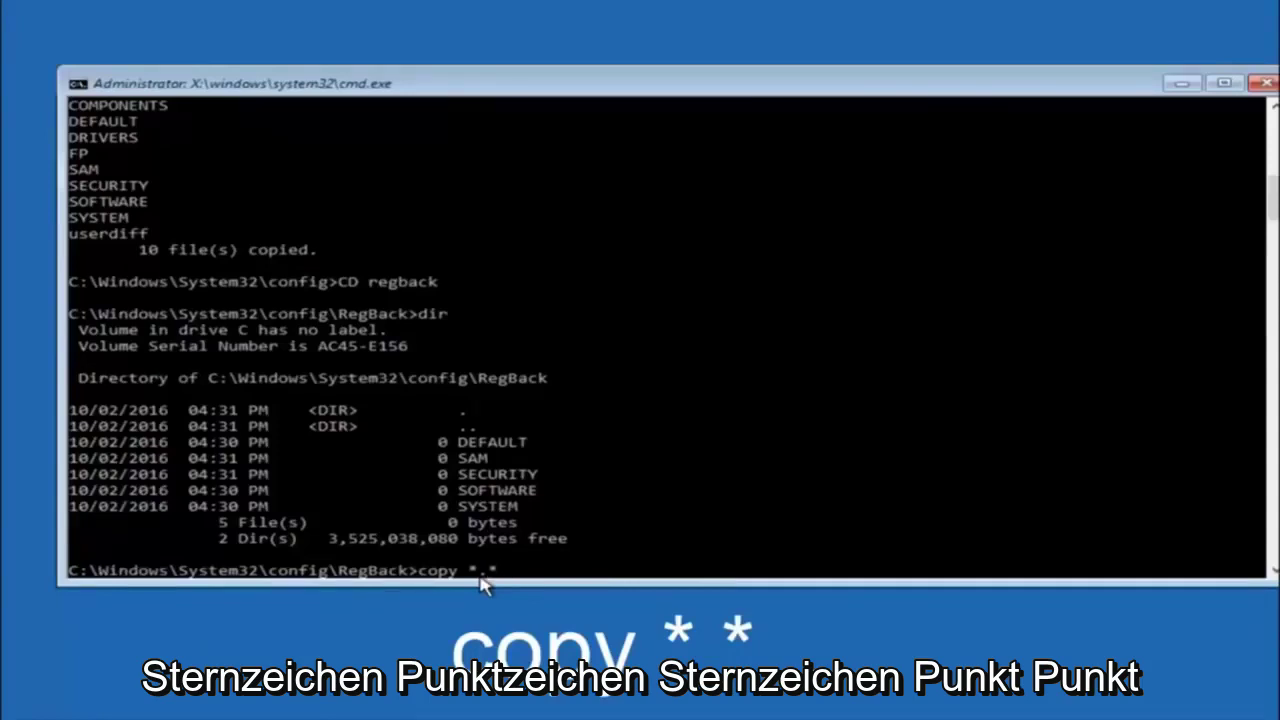
- Run 'copy *.* ..' to copy all RegBack files into the parent config folder
text(..)
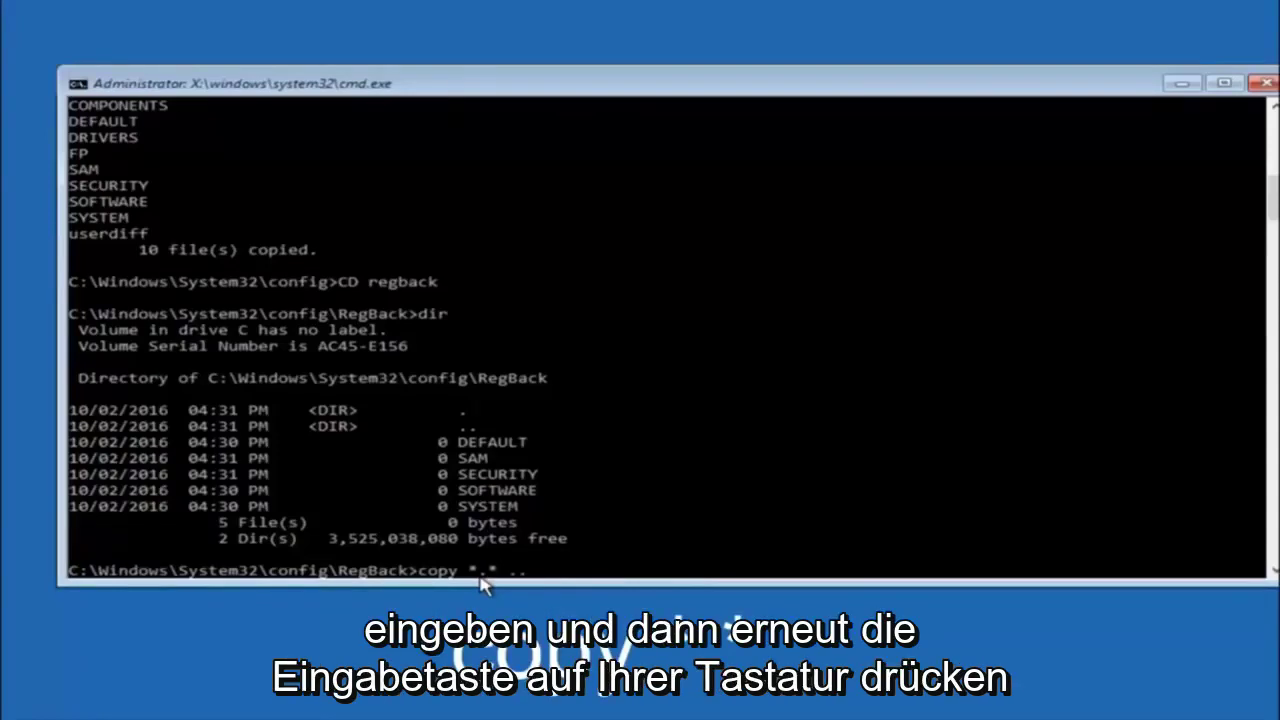
key(Return)
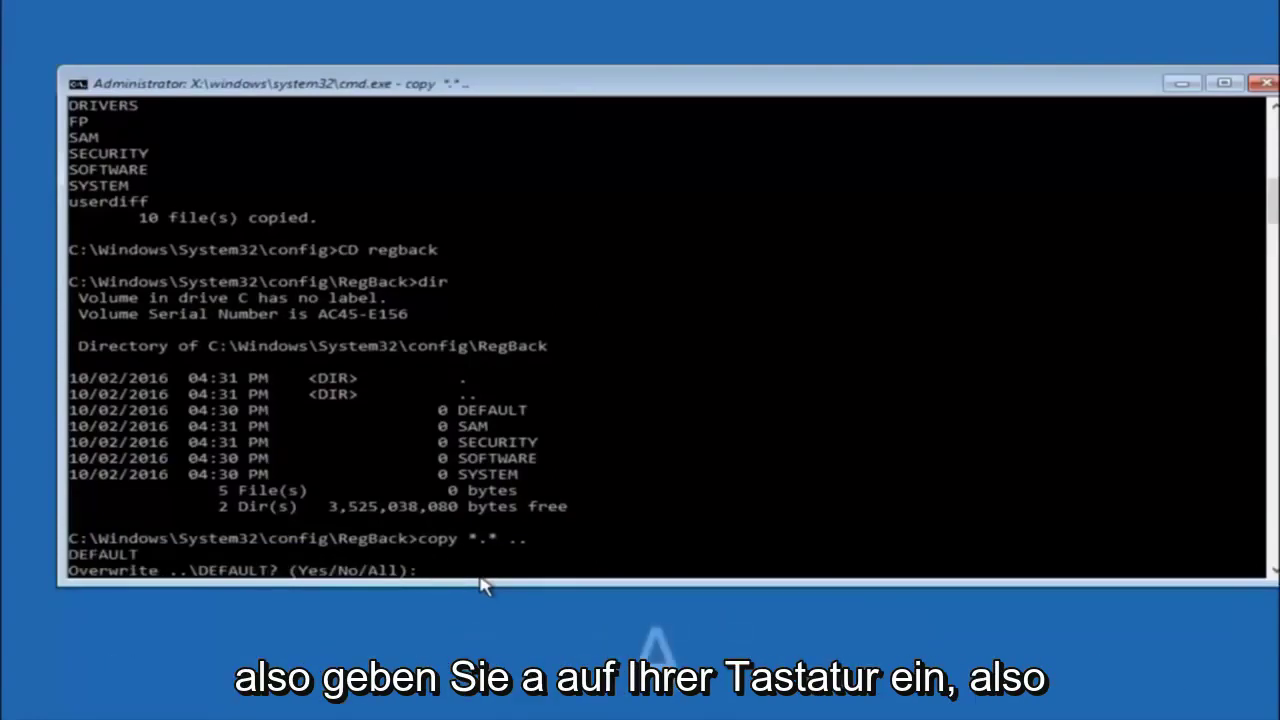
- Answer All to overwrite the five config registry files, then close the console
text(A)
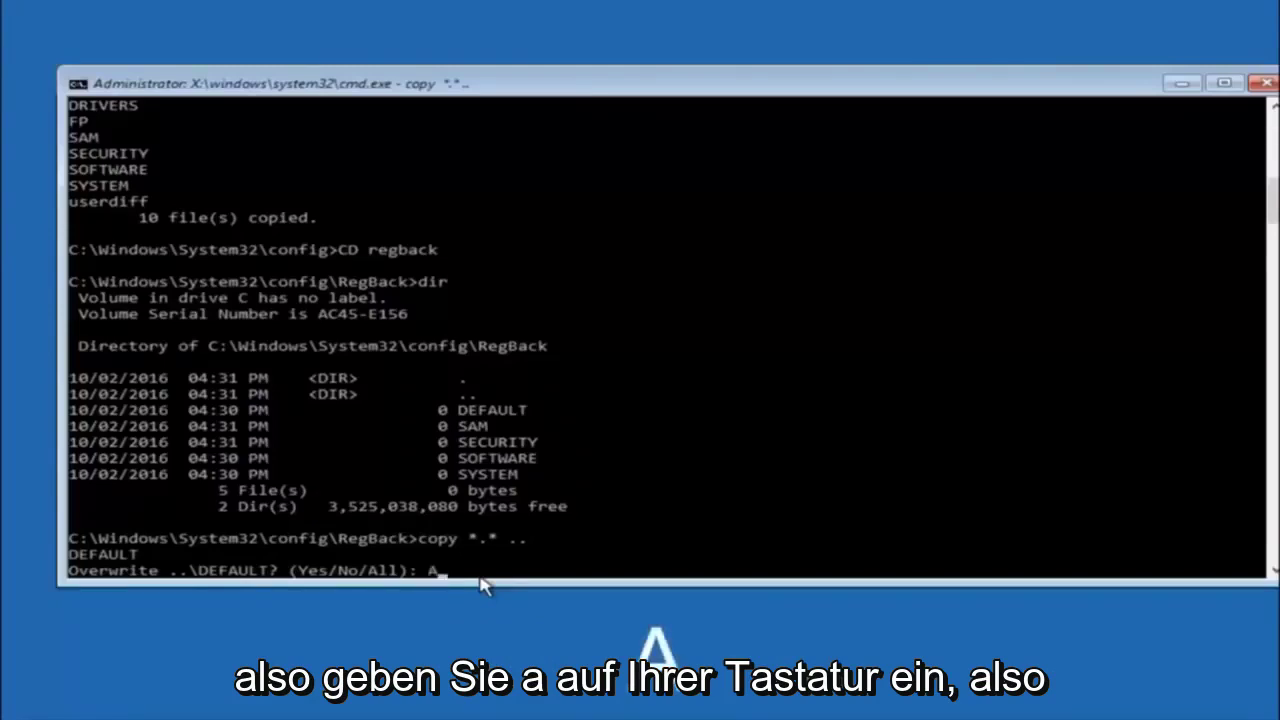
key(Return)
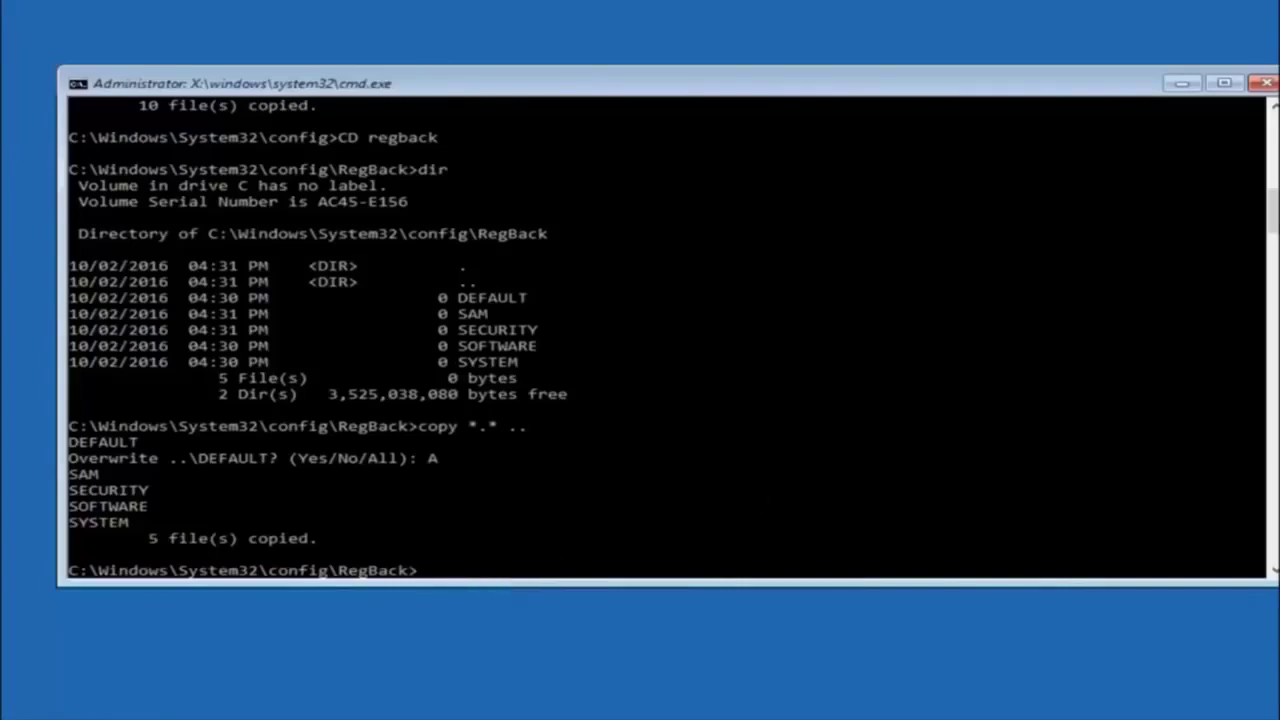
click(1265, 84)
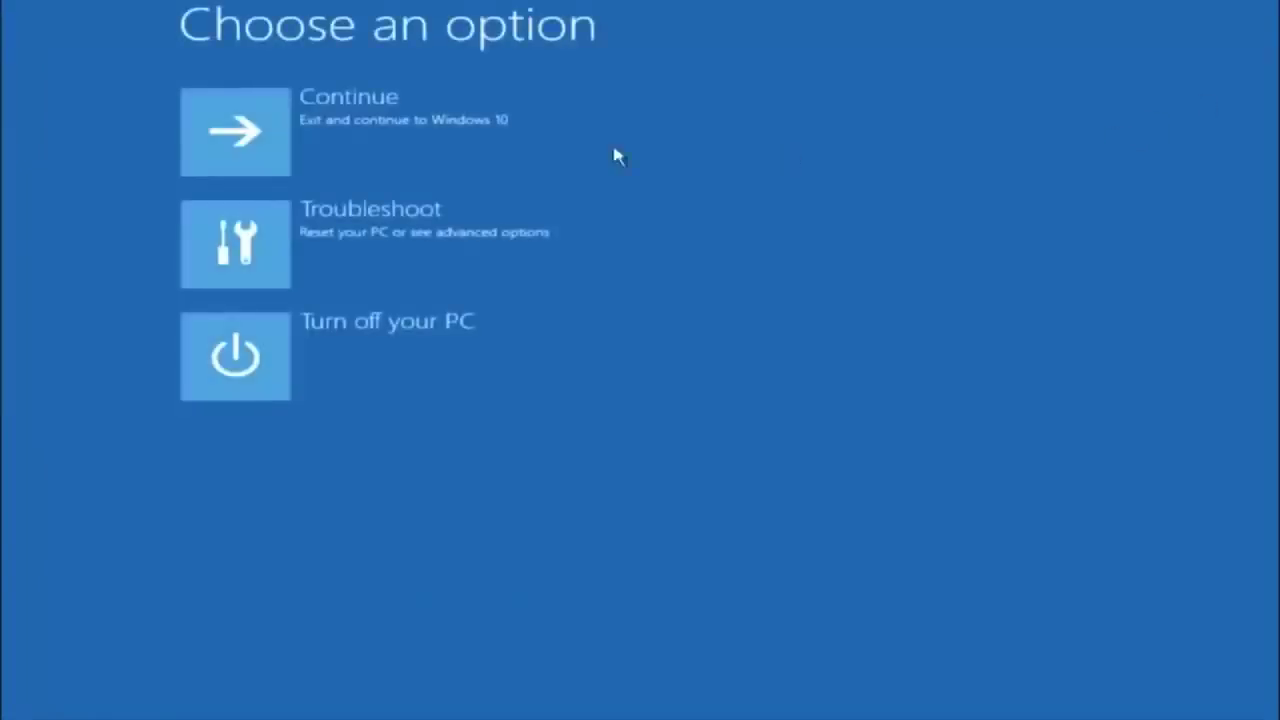